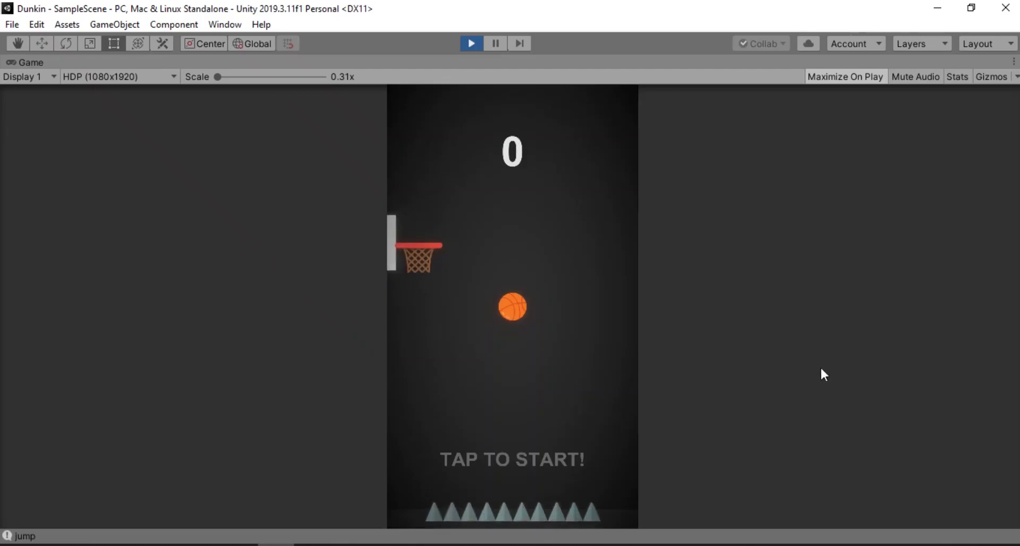
Step: Tap the Game view repeatedly to jump the ball through the alternating left and right hoops
{"action": "left_click", "coordinate": [821, 366]}
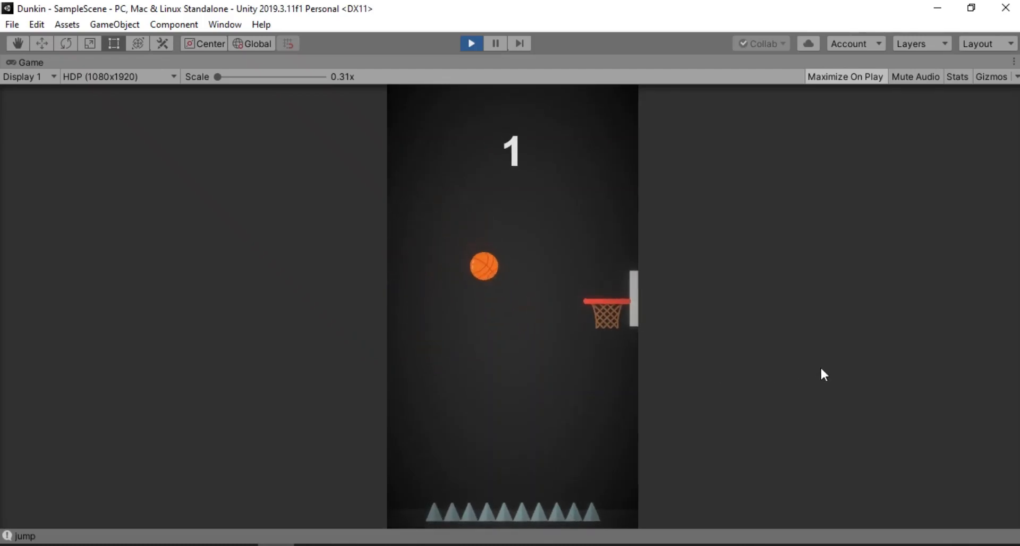
{"action": "left_click", "coordinate": [820, 366]}
{"action": "left_click", "coordinate": [820, 366]}
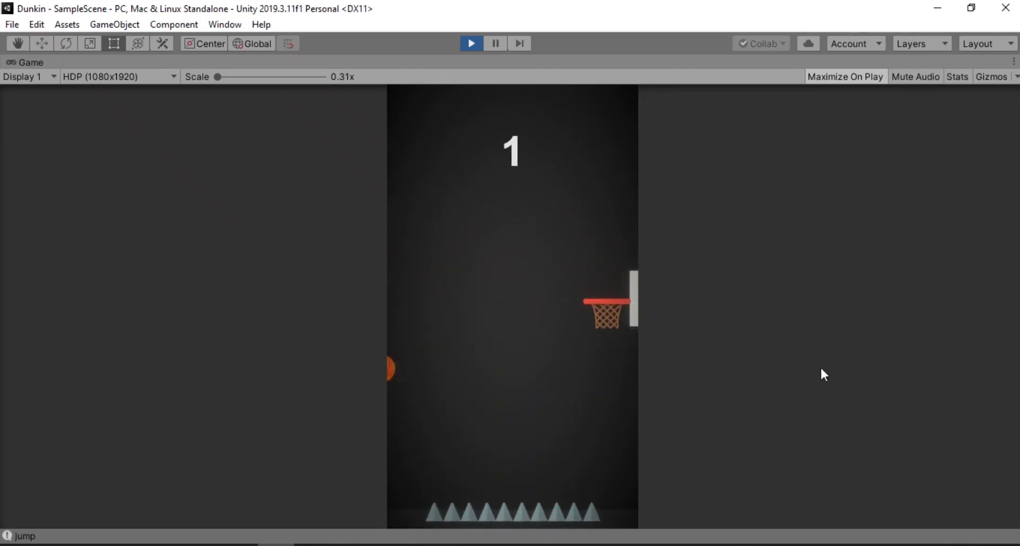
{"action": "left_click", "coordinate": [820, 365]}
{"action": "left_click", "coordinate": [821, 366]}
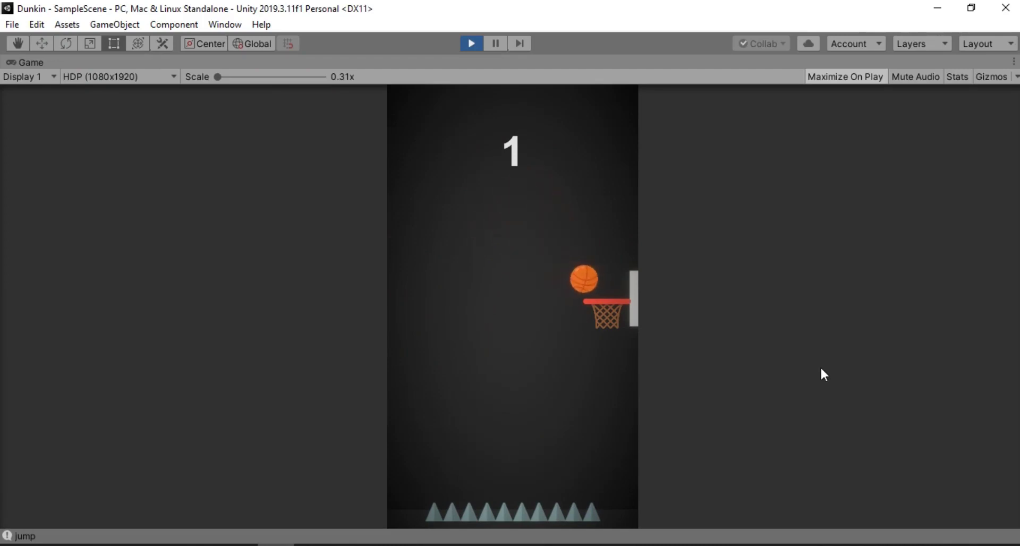
{"action": "left_click", "coordinate": [821, 366]}
{"action": "left_click", "coordinate": [821, 366]}
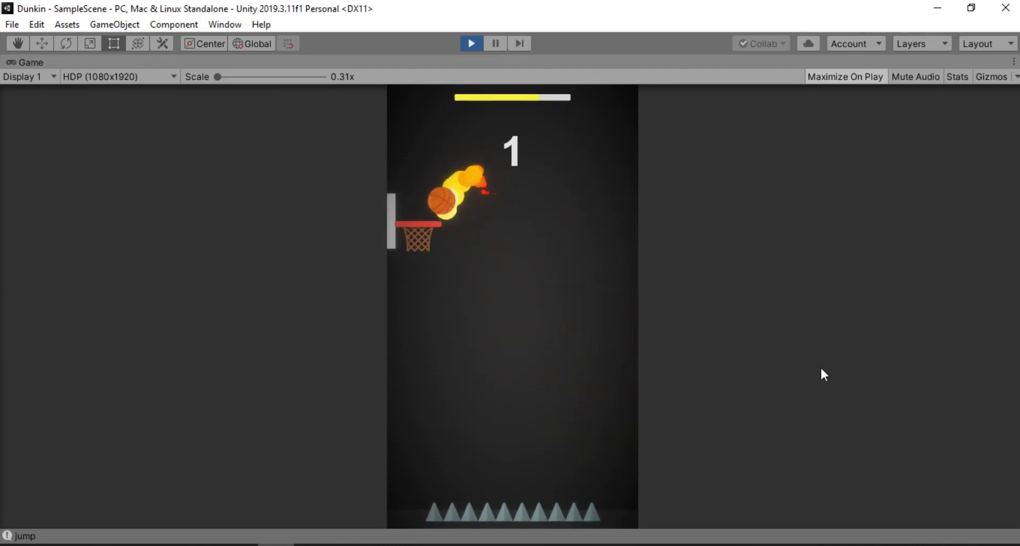
{"action": "left_click", "coordinate": [821, 366]}
{"action": "left_click", "coordinate": [821, 366]}
{"action": "left_click", "coordinate": [821, 370]}
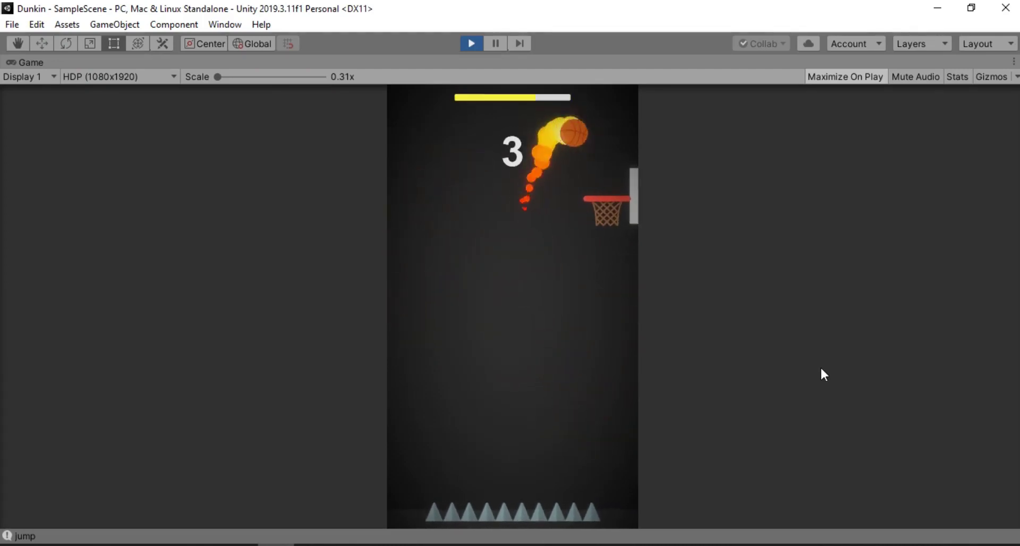
{"action": "left_click", "coordinate": [821, 370]}
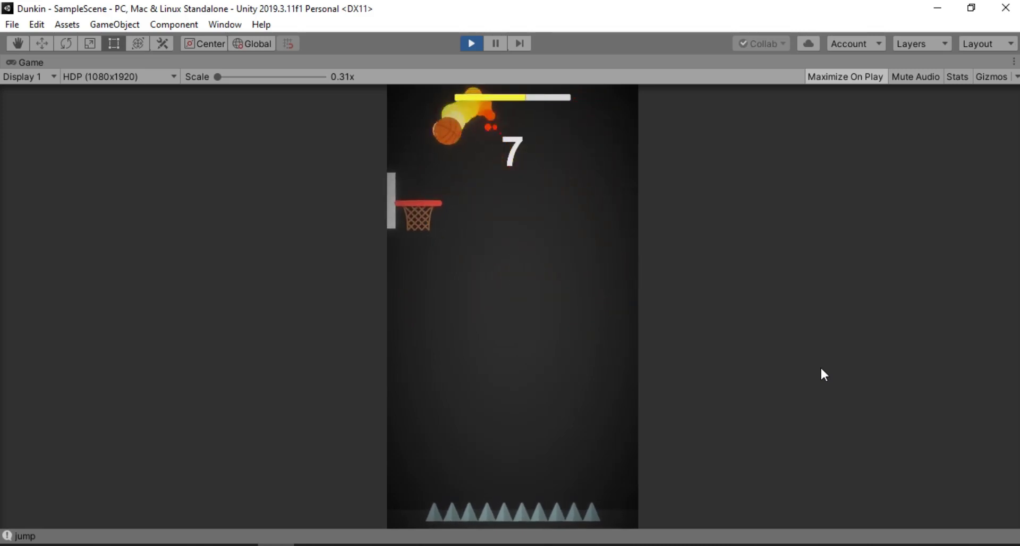
{"action": "left_click", "coordinate": [822, 370]}
{"action": "left_click", "coordinate": [822, 370]}
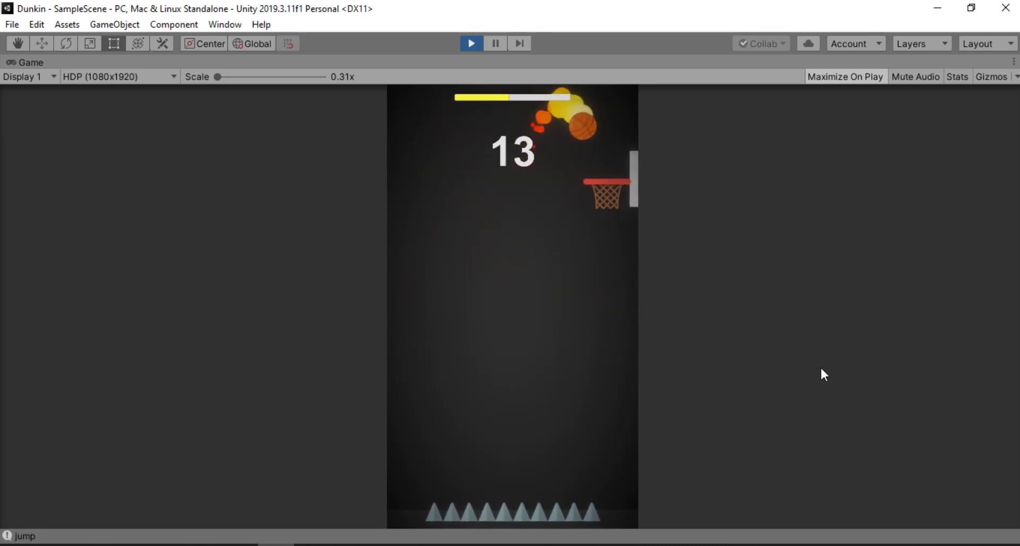
{"action": "left_click", "coordinate": [822, 370]}
{"action": "left_click", "coordinate": [822, 370]}
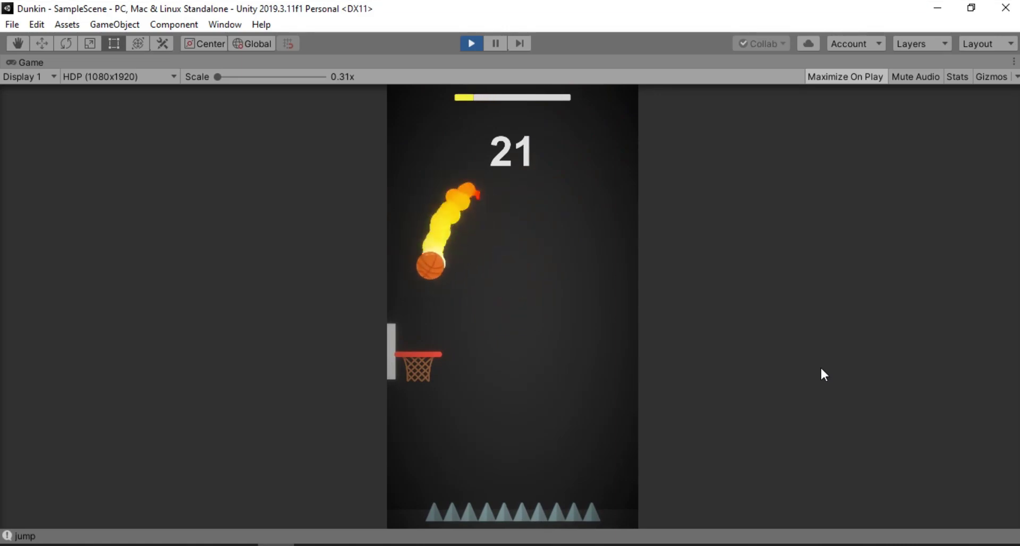
{"action": "left_click", "coordinate": [821, 370]}
{"action": "left_click", "coordinate": [821, 370]}
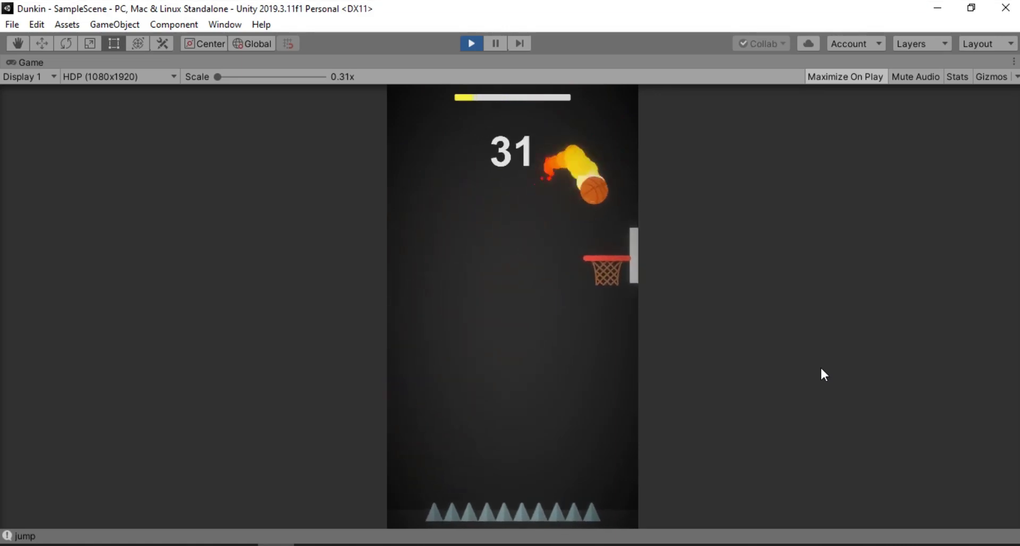
{"action": "left_click", "coordinate": [822, 370]}
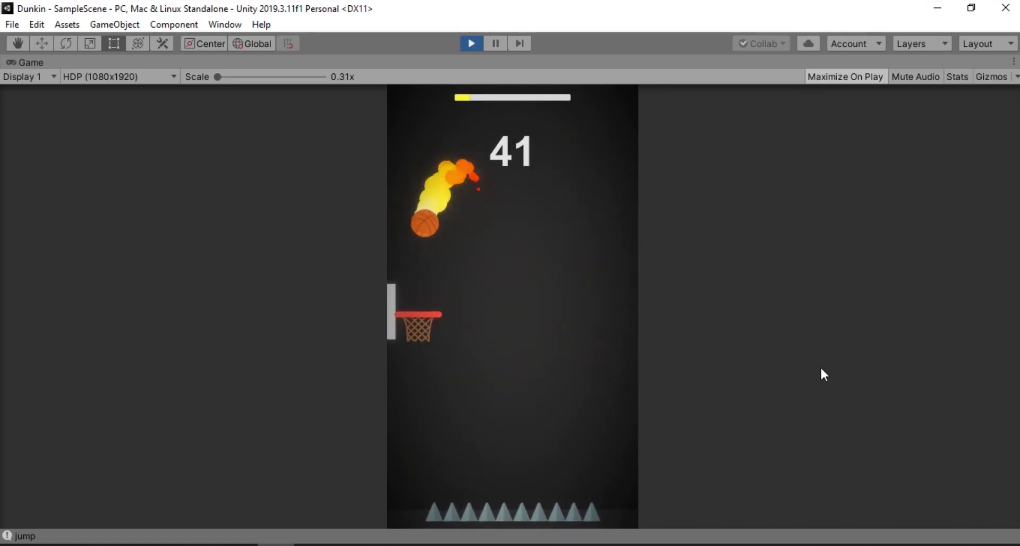
{"action": "left_click", "coordinate": [822, 370]}
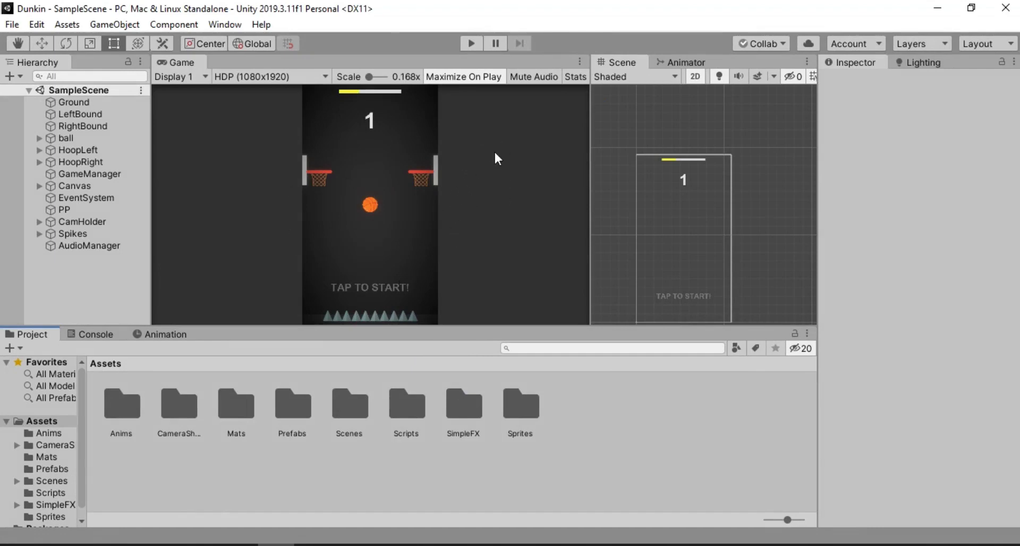
Step: Enter Play mode and start a new round, jumping the ball toward the left, then right hoop
{"action": "left_click", "coordinate": [473, 46]}
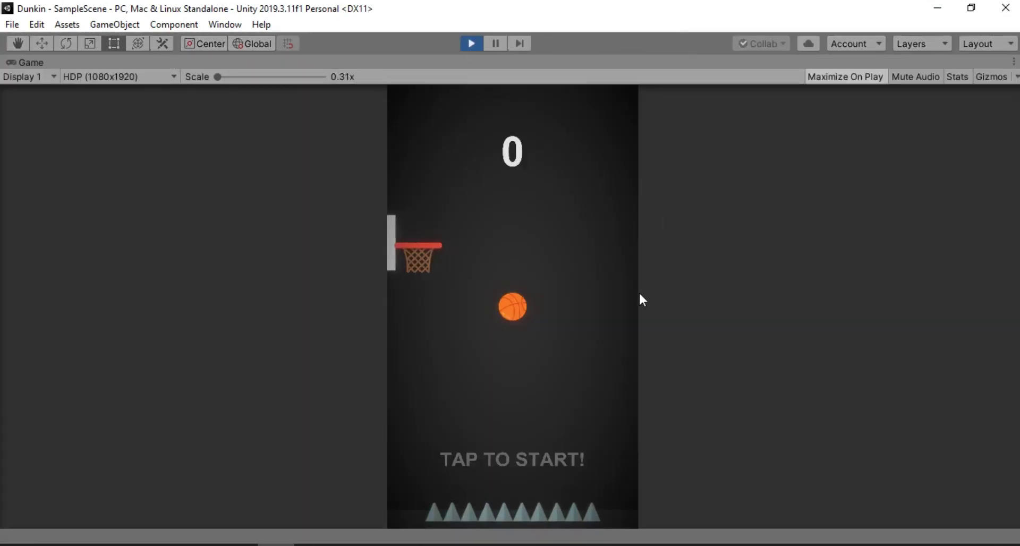
{"action": "left_click", "coordinate": [767, 321]}
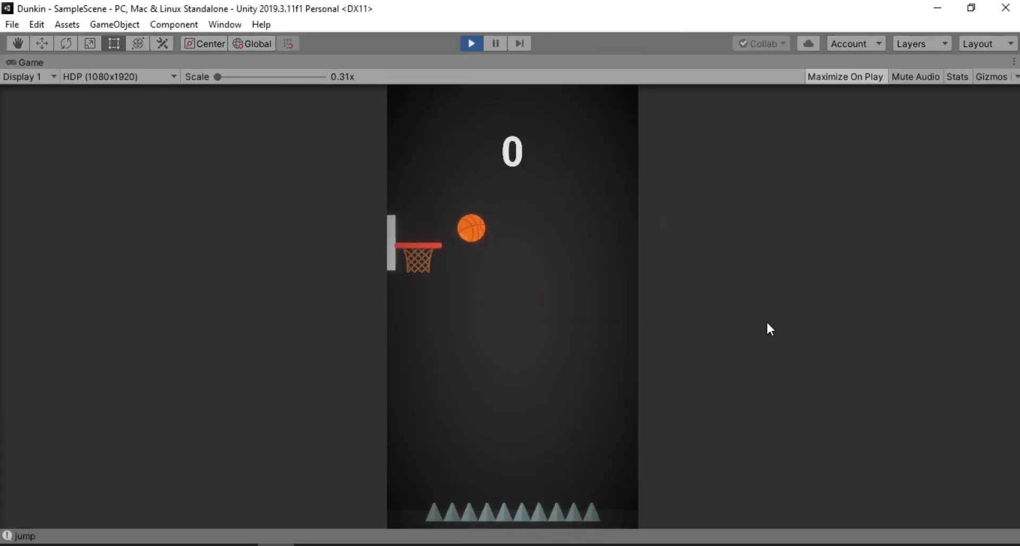
{"action": "left_click", "coordinate": [766, 320]}
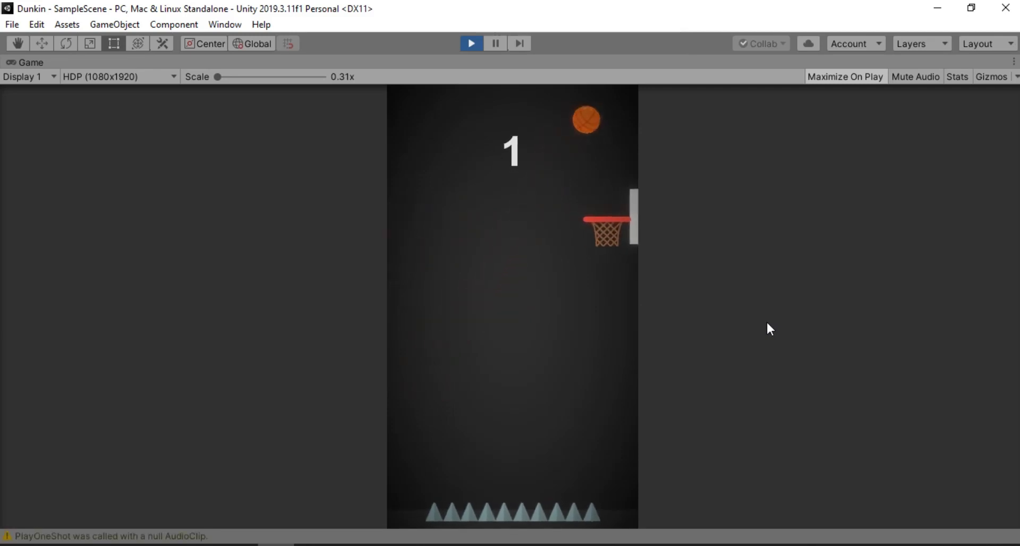
{"action": "left_click", "coordinate": [767, 320]}
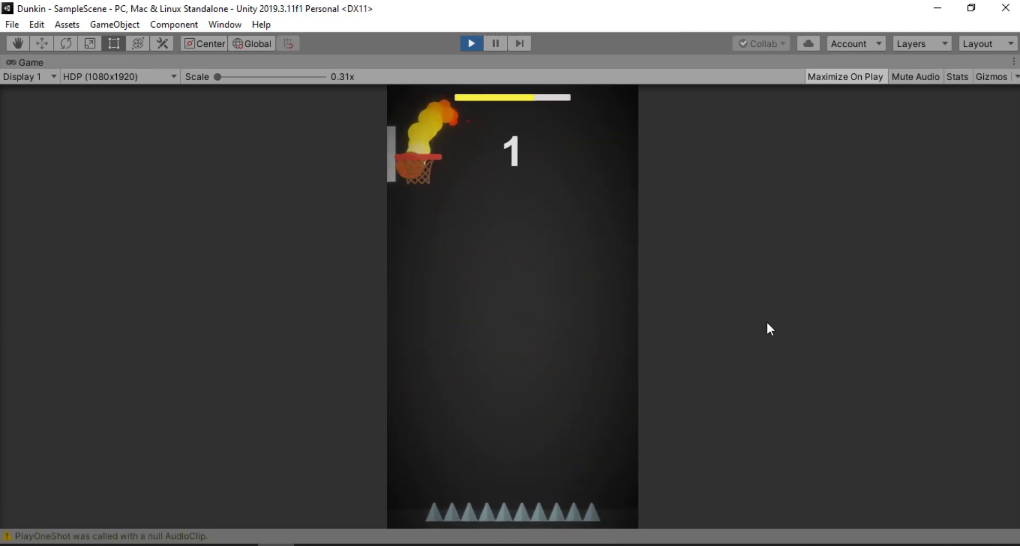
{"action": "left_click", "coordinate": [767, 325]}
{"action": "left_click", "coordinate": [767, 324]}
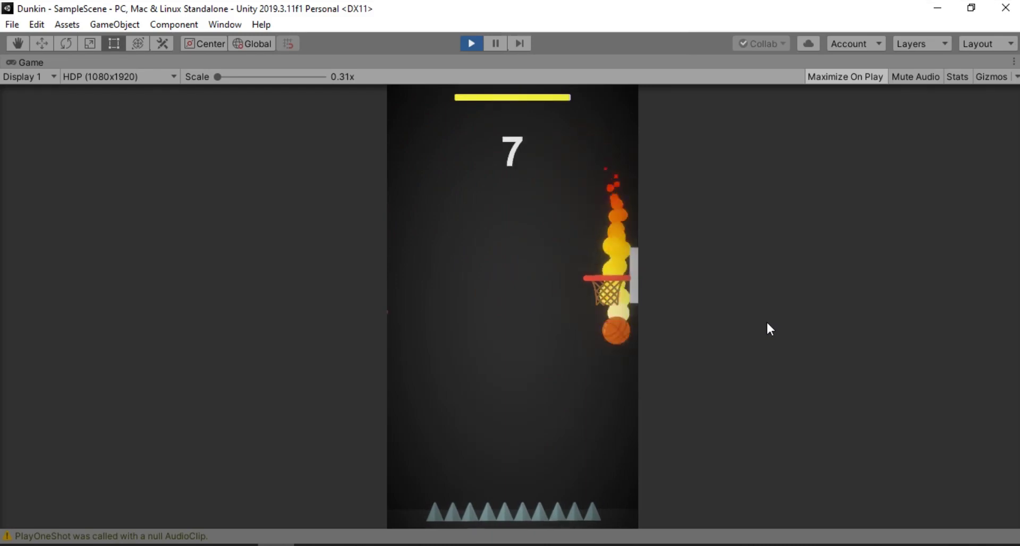
Step: Keep dunking through the alternating hoops until game over at 21, then exit Play mode
{"action": "left_click", "coordinate": [767, 323]}
{"action": "left_click", "coordinate": [768, 323]}
{"action": "left_click", "coordinate": [768, 324]}
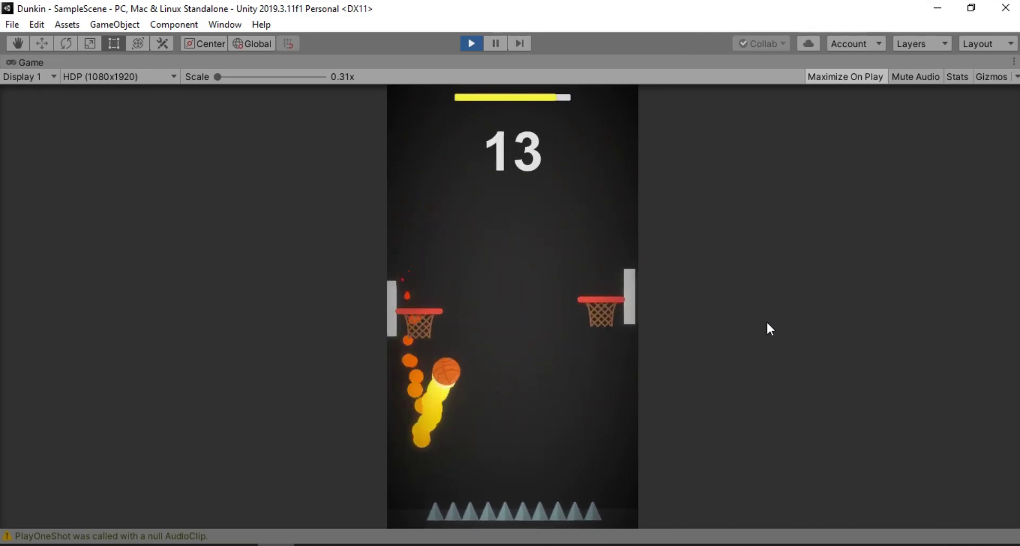
{"action": "left_click", "coordinate": [768, 323]}
{"action": "left_click", "coordinate": [768, 323]}
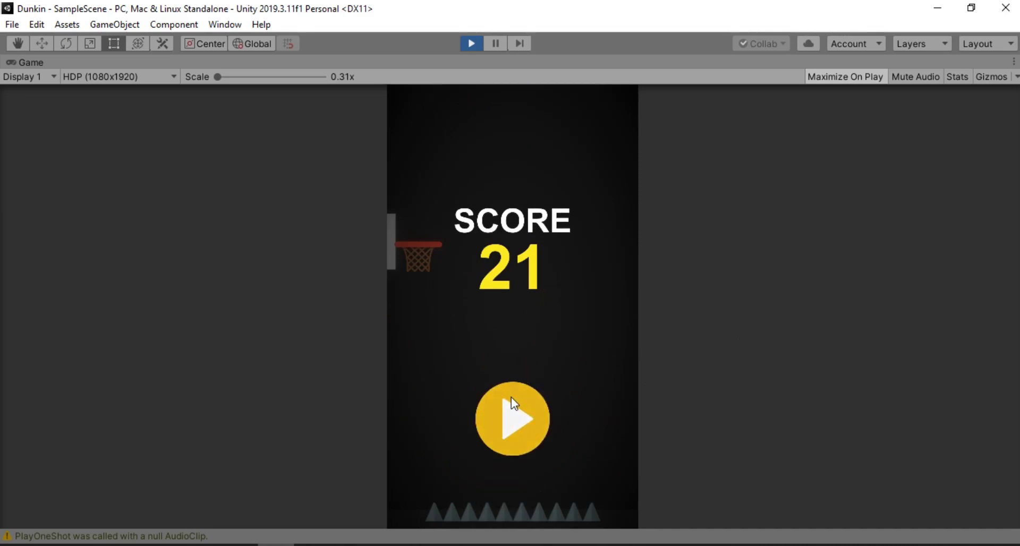
{"action": "left_click", "coordinate": [477, 44]}
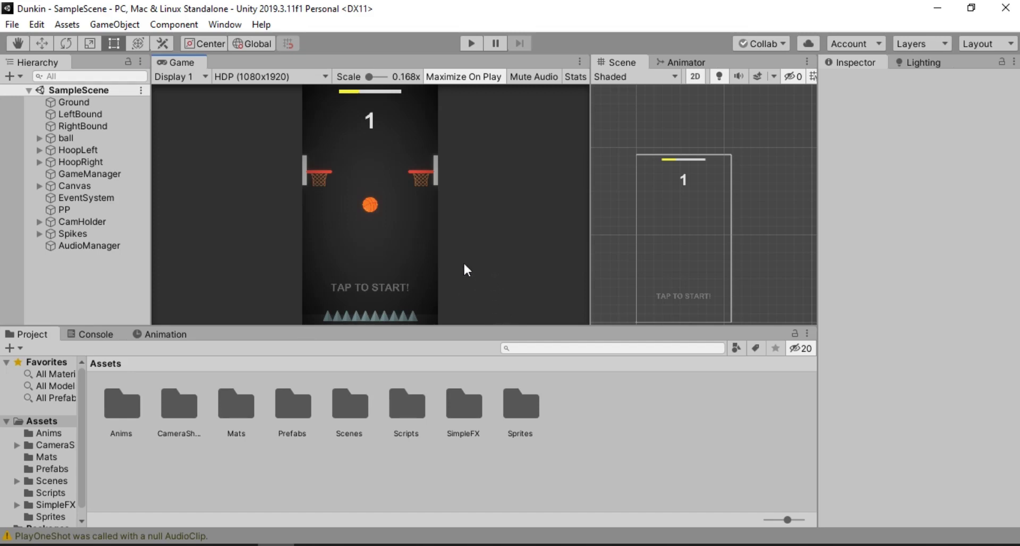
Step: Select AudioManager in the Hierarchy to reveal its empty Jump, Hit, Die and Score Sfx fields
{"action": "left_click", "coordinate": [101, 247]}
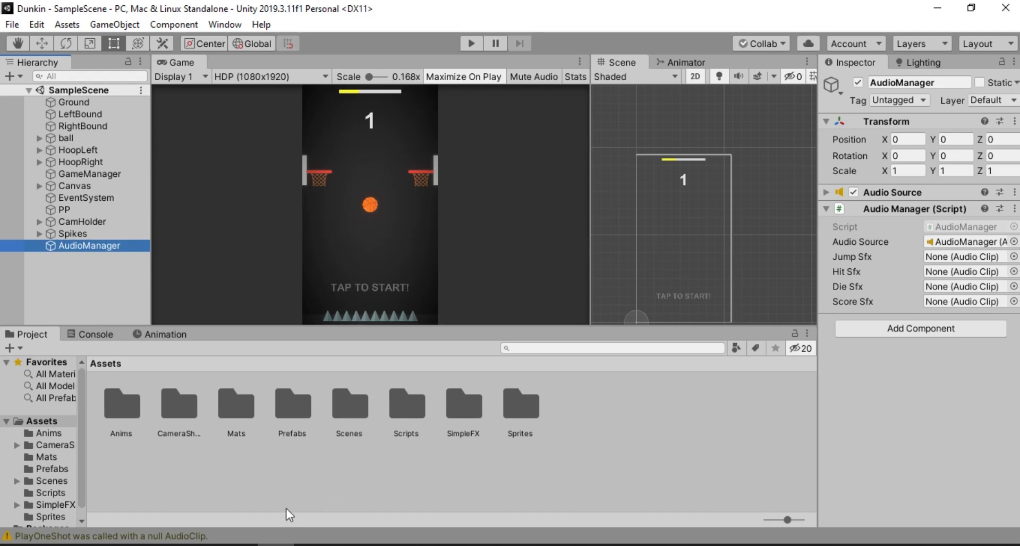
Step: Search Google for 'sfxr download' and open Softpedia's sfxr FREE DOWNLOAD options
{"action": "key", "text": "alt+Tab"}
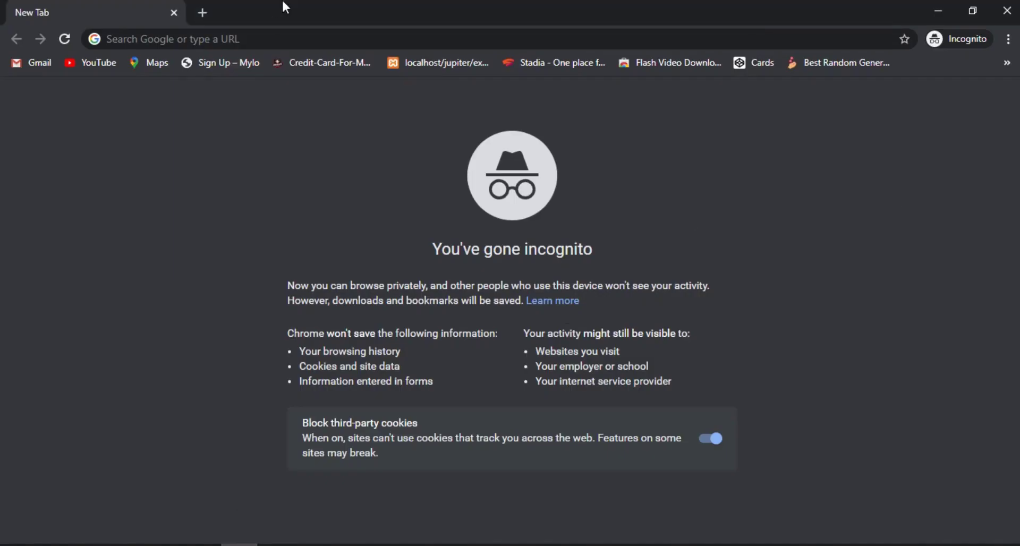
{"action": "left_click", "coordinate": [217, 43]}
{"action": "type", "text": "sfxr download"}
{"action": "key", "text": "Return"}
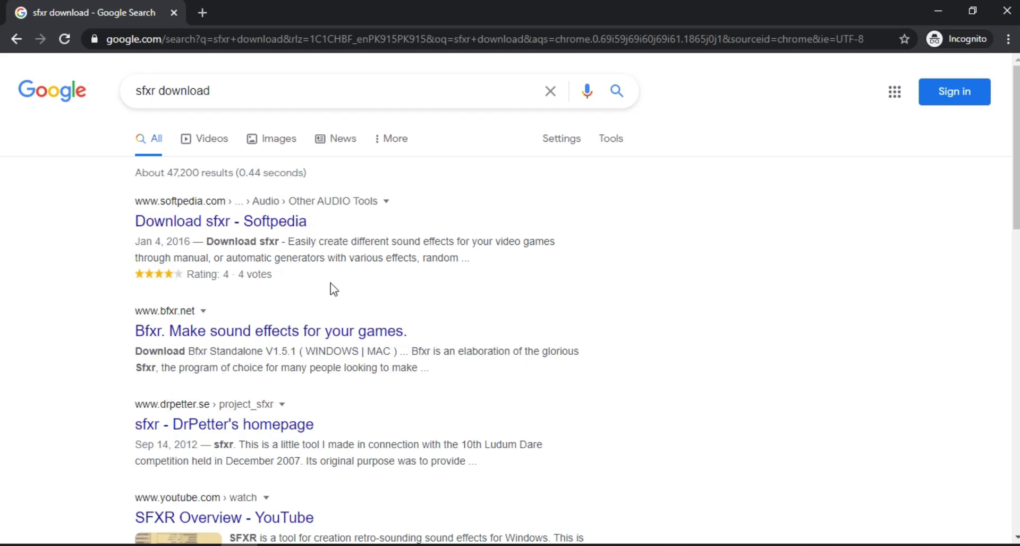
{"action": "left_click", "coordinate": [214, 234]}
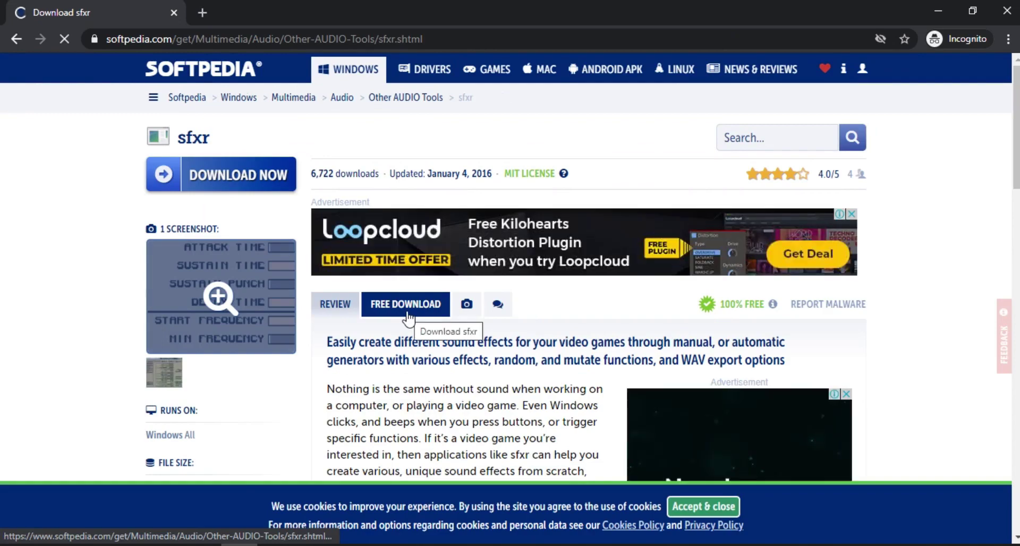
{"action": "left_click", "coordinate": [406, 317]}
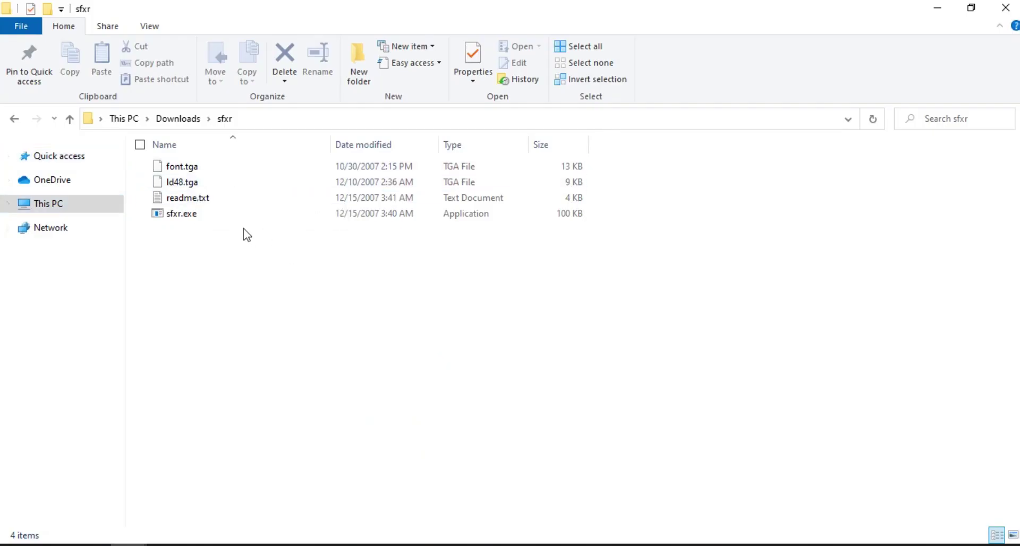
Step: Launch sfxr.exe from Downloads\sfxr and move its window slightly left
{"action": "double_click", "coordinate": [184, 214]}
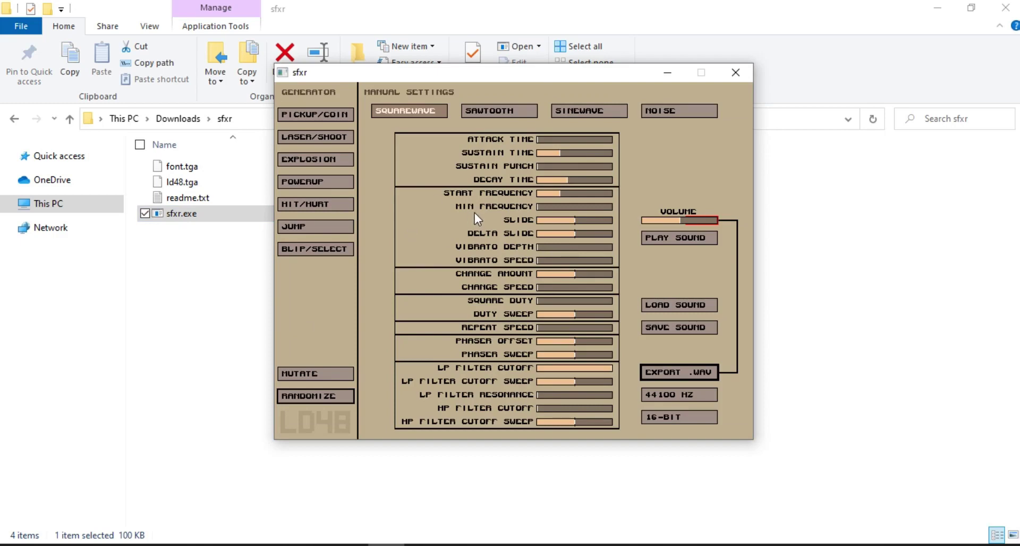
{"action": "left_click_drag", "start_coordinate": [506, 78], "coordinate": [473, 87]}
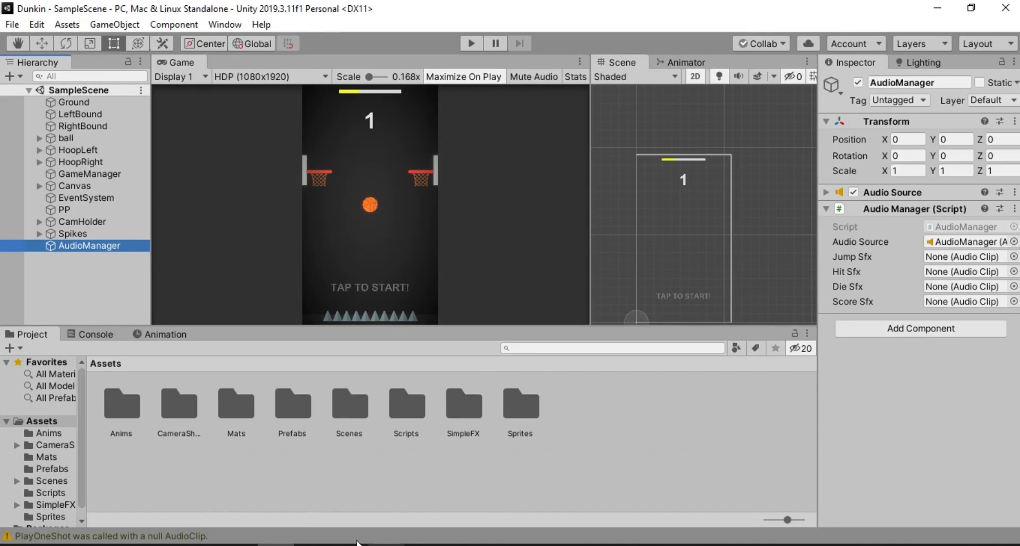
Step: Bring sfxr to the front and generate several random JUMP sound variations
{"action": "left_click", "coordinate": [387, 545]}
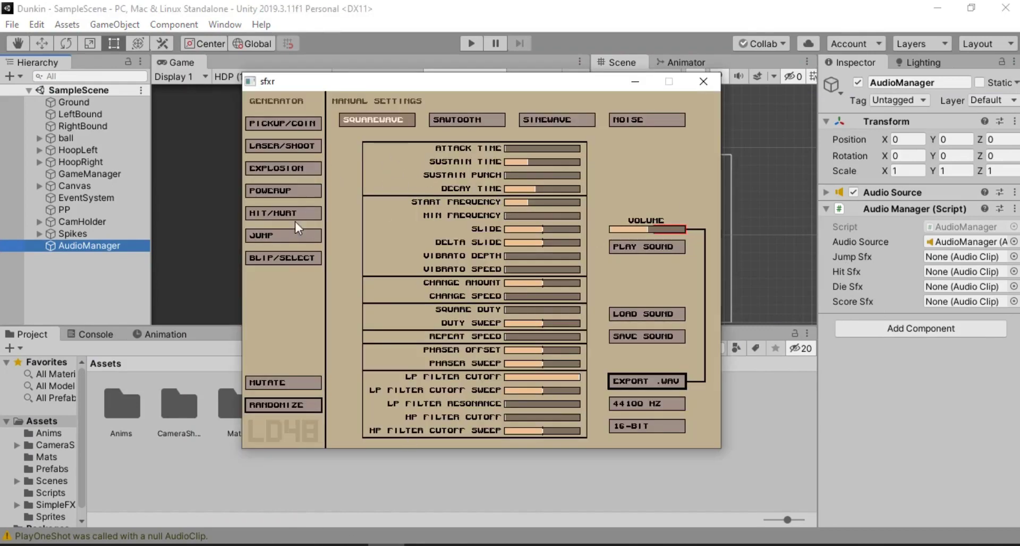
{"action": "left_click", "coordinate": [280, 239]}
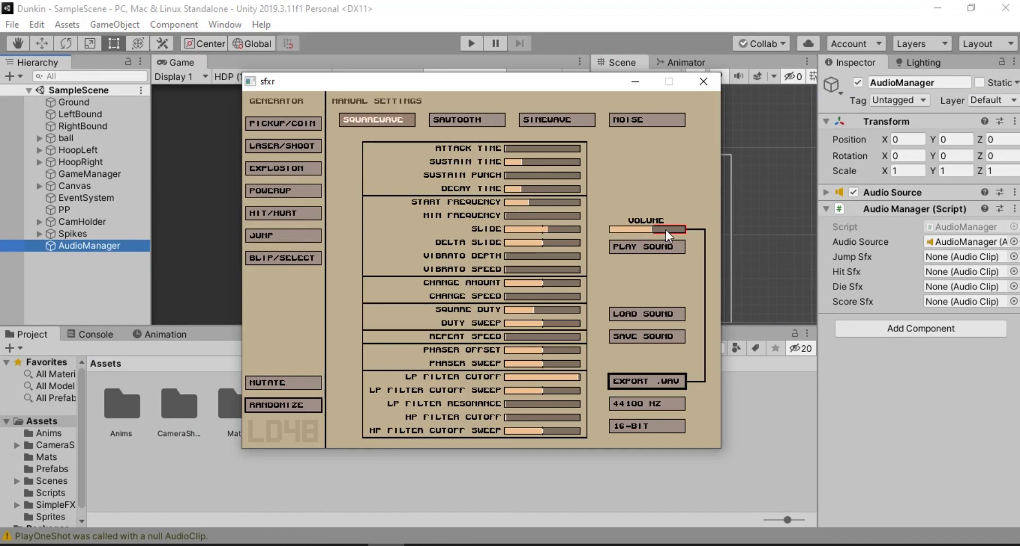
{"action": "left_click", "coordinate": [292, 233]}
{"action": "left_click", "coordinate": [292, 233]}
{"action": "left_click", "coordinate": [292, 233]}
{"action": "left_click", "coordinate": [292, 233]}
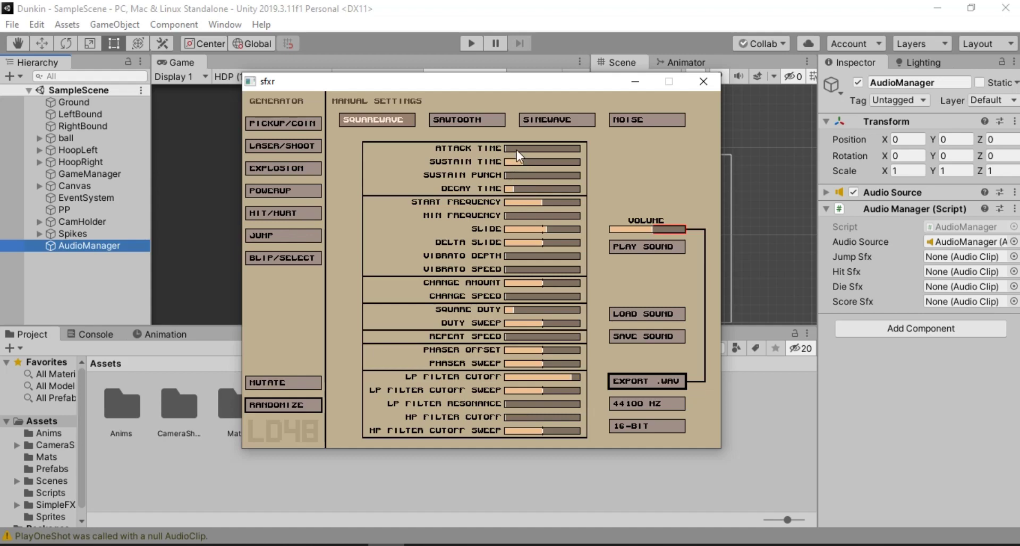
Step: Lengthen the sustain, raise the pitch slide, try sawtooth, regenerate and audition the jump sound
{"action": "left_click_drag", "start_coordinate": [516, 151], "coordinate": [528, 151]}
{"action": "left_click_drag", "start_coordinate": [542, 230], "coordinate": [545, 230]}
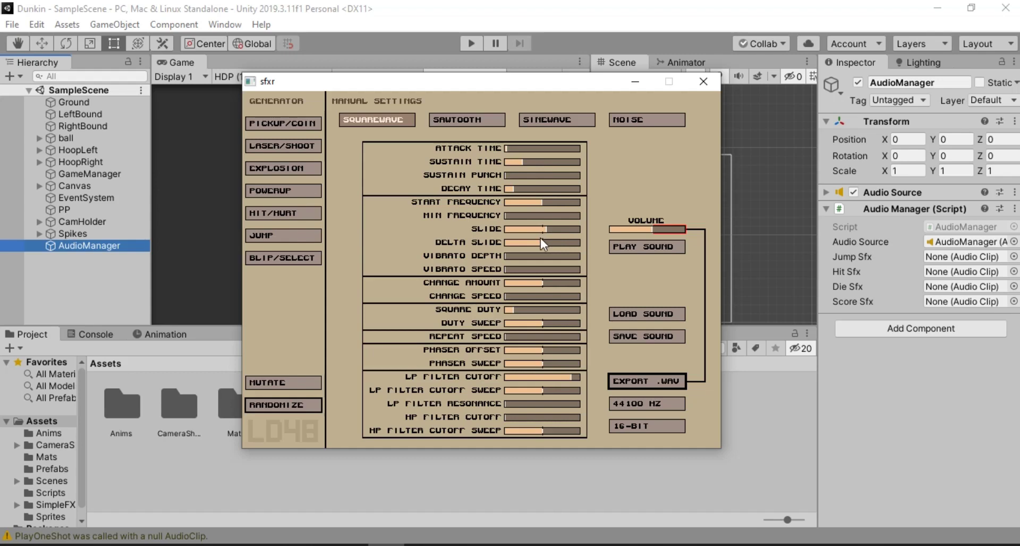
{"action": "left_click", "coordinate": [463, 122]}
{"action": "left_click", "coordinate": [295, 233]}
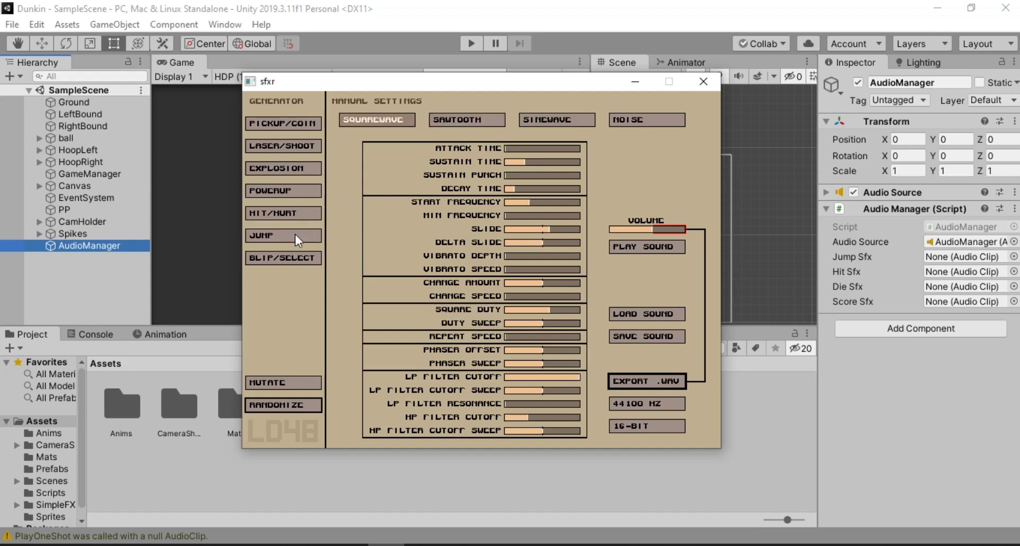
{"action": "left_click", "coordinate": [664, 247]}
{"action": "left_click", "coordinate": [657, 250]}
{"action": "left_click", "coordinate": [657, 250]}
{"action": "left_click", "coordinate": [657, 251]}
Step: Export the jump sound from sfxr as a WAV file named 'Jump'
{"action": "left_click", "coordinate": [645, 383]}
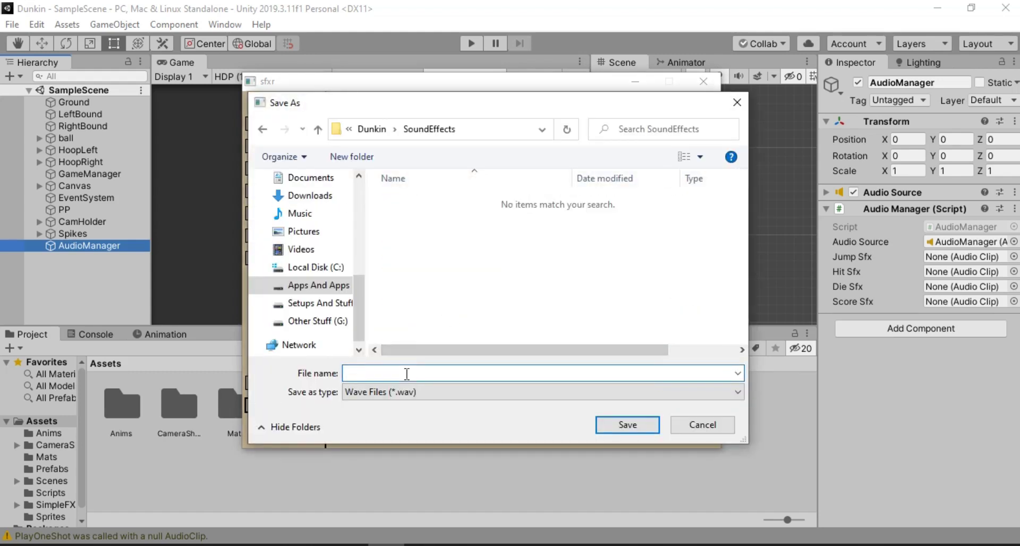
{"action": "type", "text": "Jump"}
{"action": "key", "text": "Return"}
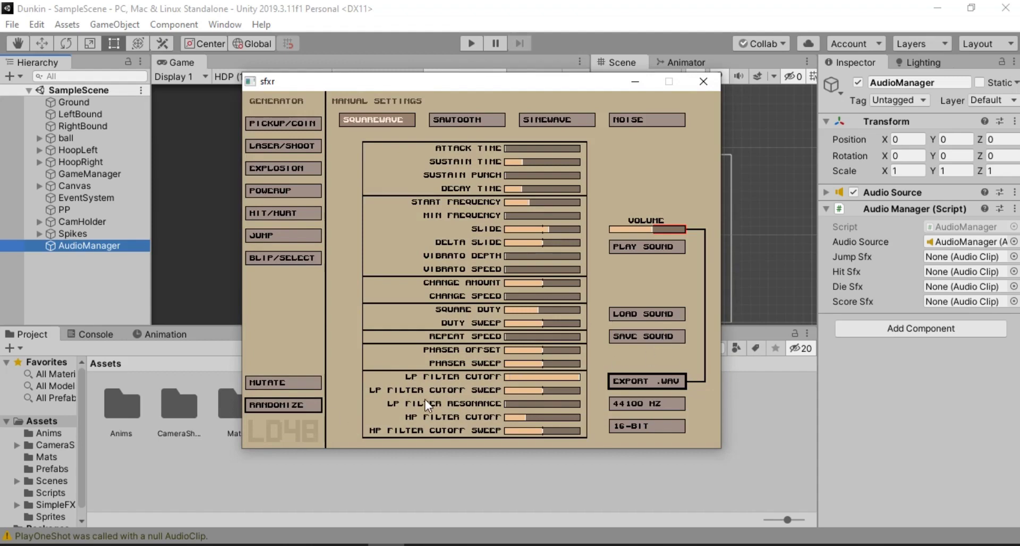
{"action": "left_click", "coordinate": [604, 468]}
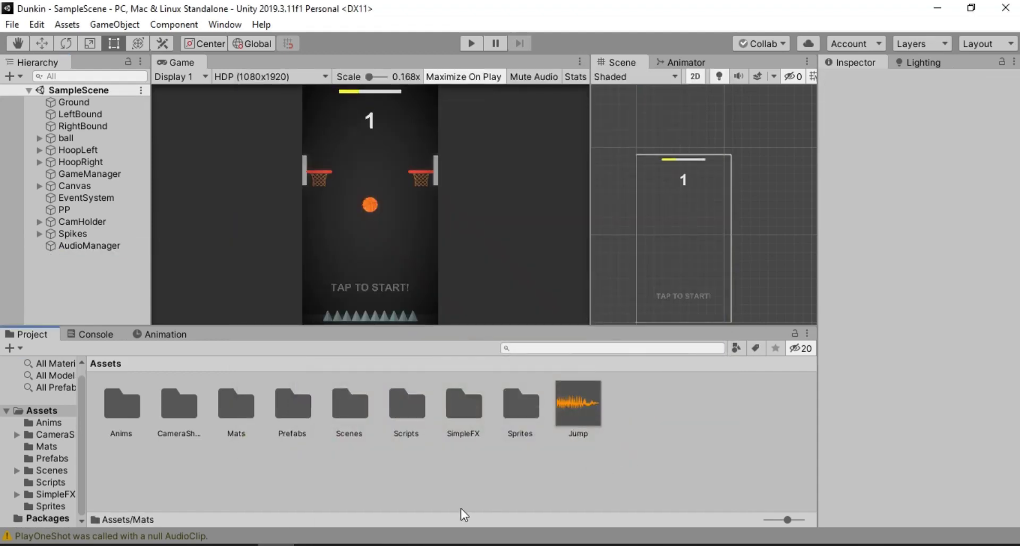
Step: Select the imported Jump clip in Assets and play its preview twice
{"action": "left_click", "coordinate": [581, 416]}
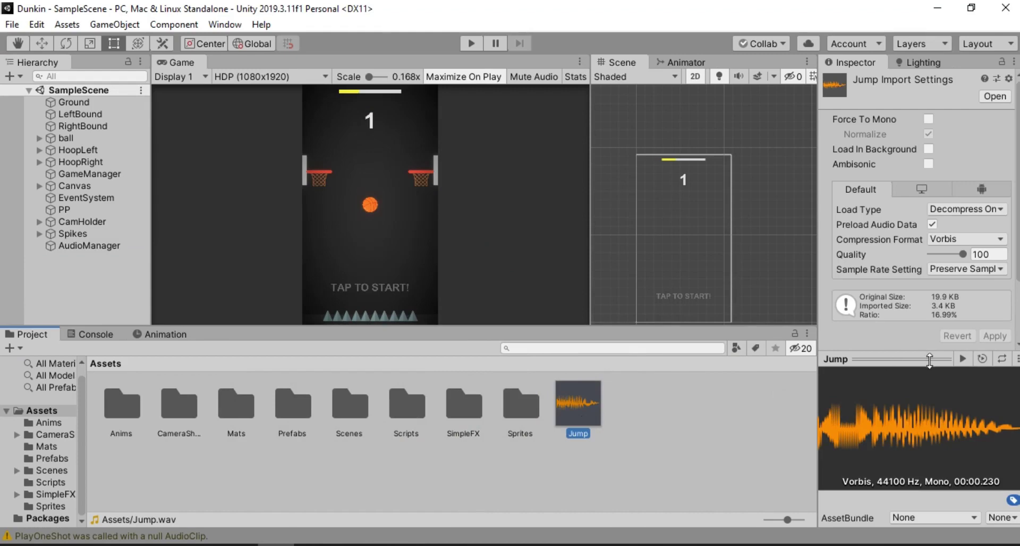
{"action": "left_click", "coordinate": [963, 359]}
{"action": "left_click", "coordinate": [315, 509]}
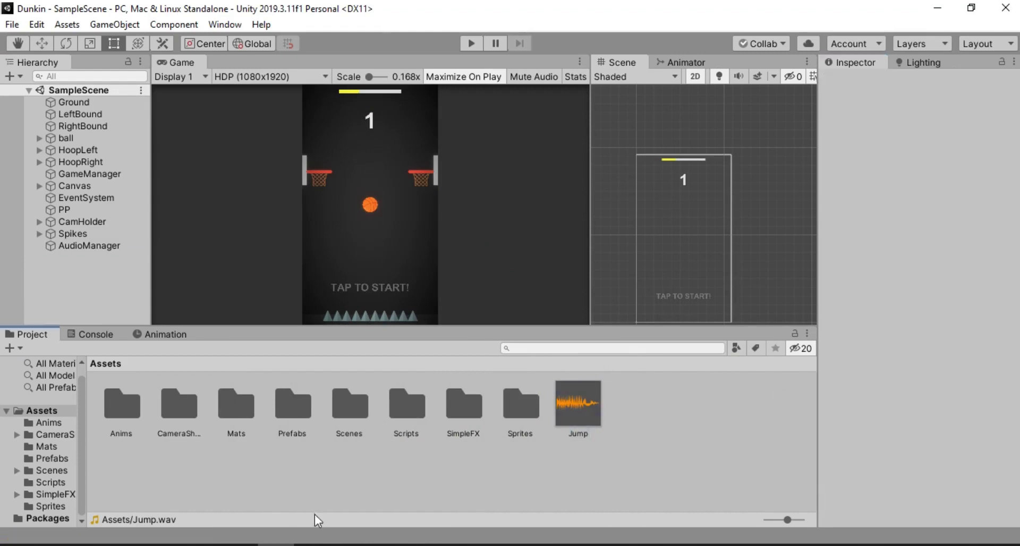
Step: Select AudioManager in the Hierarchy, then bring sfxr back to the front
{"action": "key", "text": "alt+Tab"}
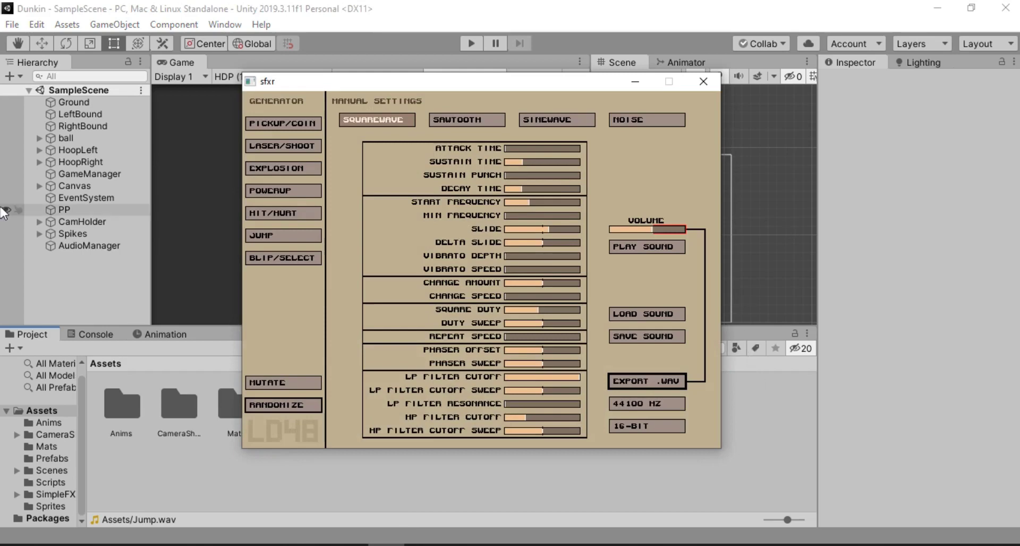
{"action": "key", "text": "alt+Tab"}
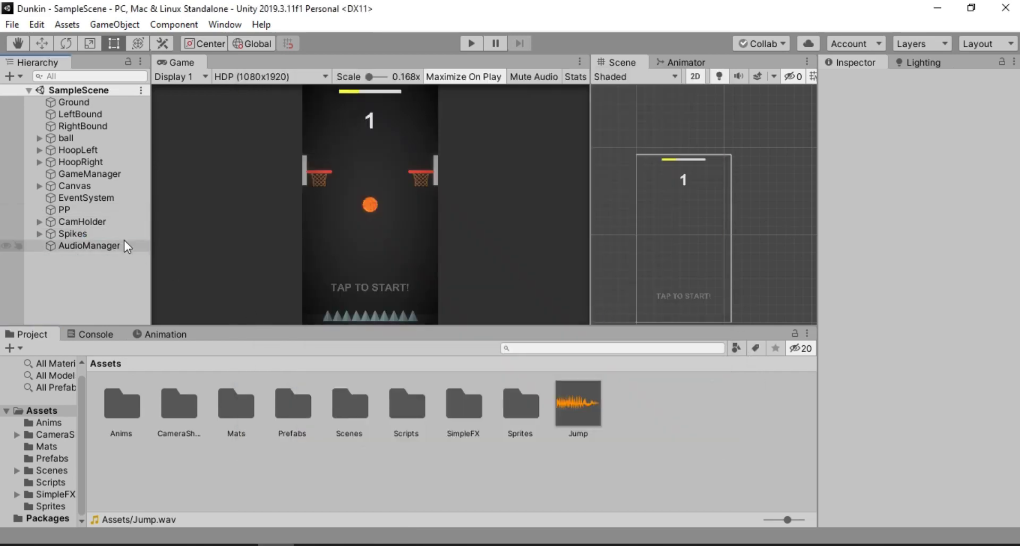
{"action": "left_click", "coordinate": [83, 247]}
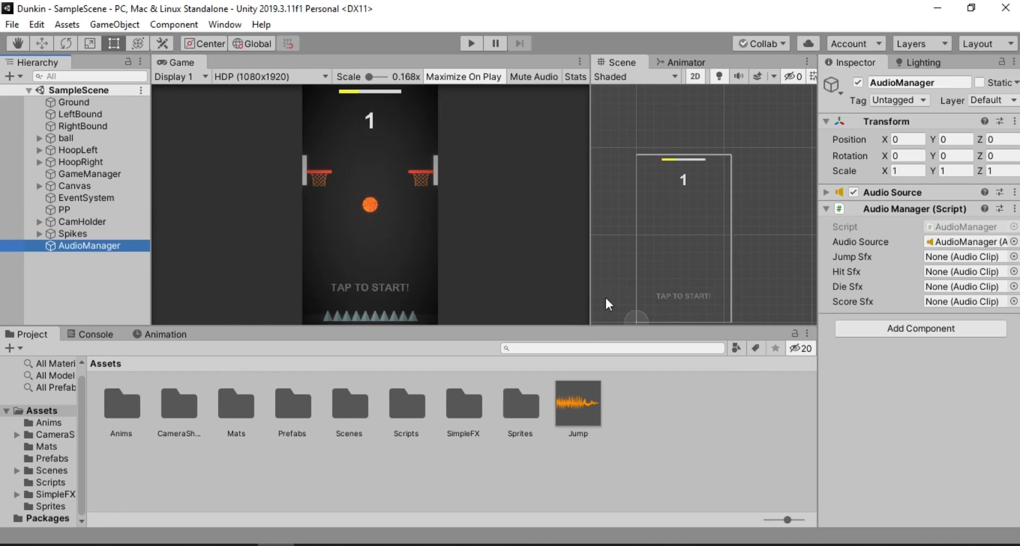
{"action": "left_click", "coordinate": [398, 544]}
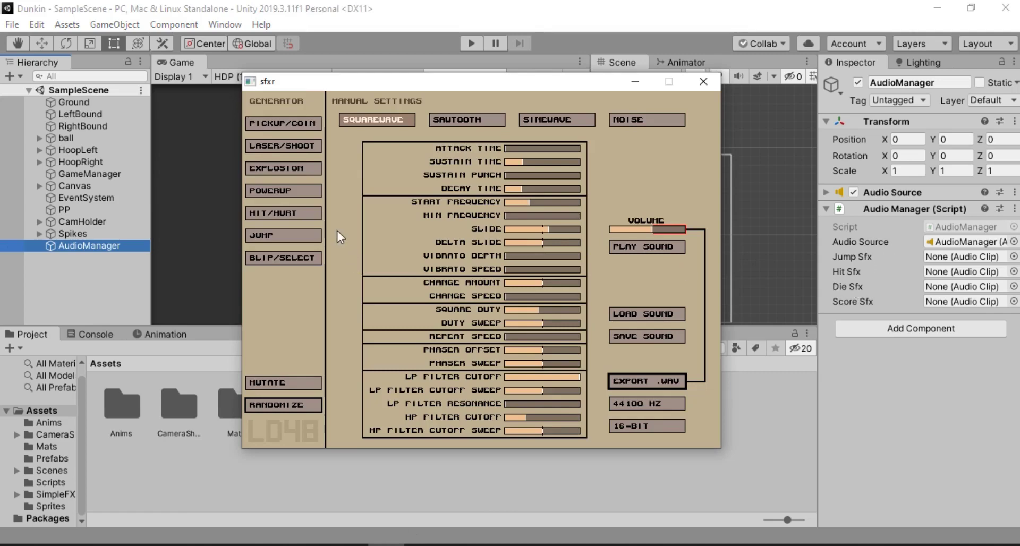
Step: Generate about a dozen HIT/HURT variations and export the chosen hit sound as a WAV
{"action": "left_click", "coordinate": [292, 213]}
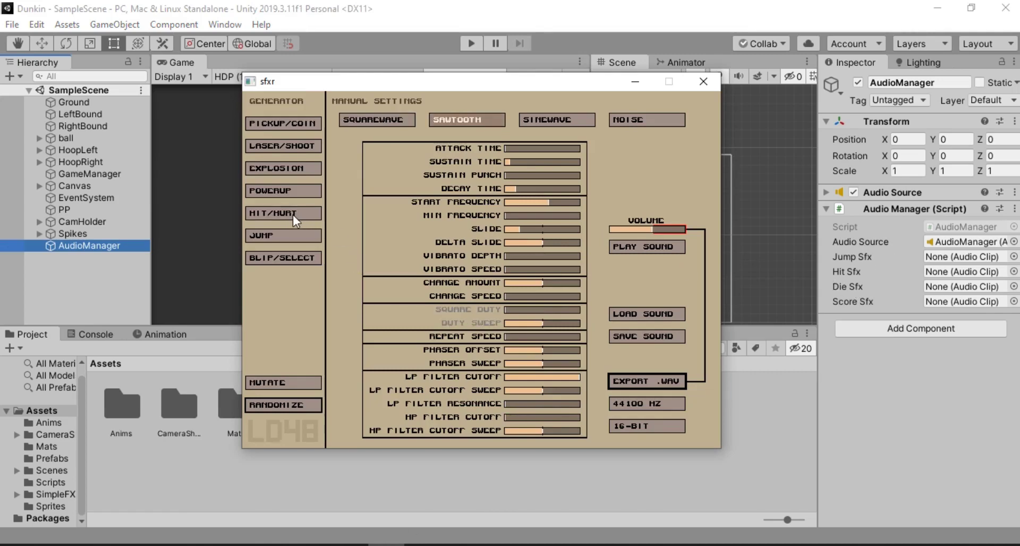
{"action": "left_click", "coordinate": [288, 215]}
{"action": "left_click", "coordinate": [288, 215]}
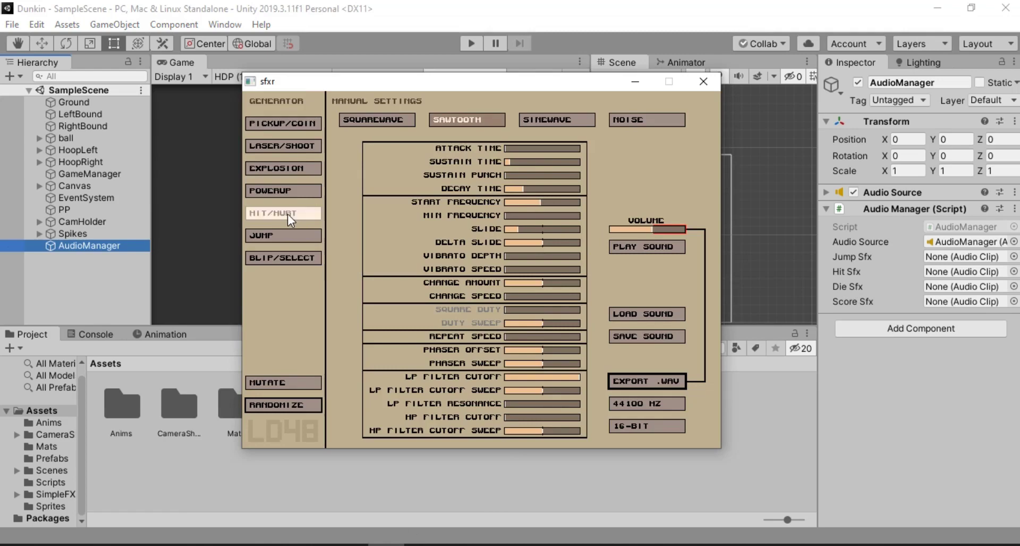
{"action": "left_click", "coordinate": [288, 215]}
{"action": "left_click", "coordinate": [288, 215]}
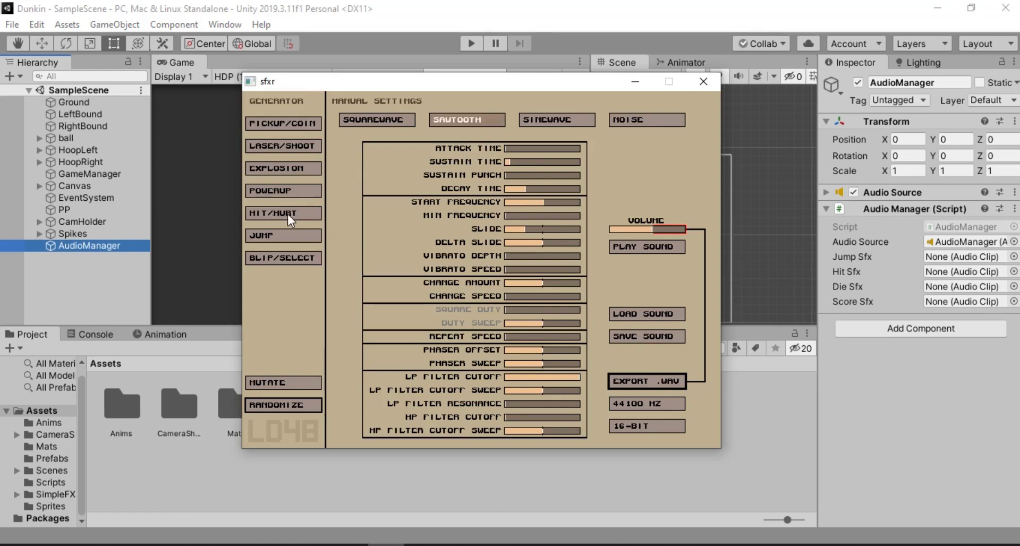
{"action": "left_click", "coordinate": [288, 215]}
{"action": "left_click", "coordinate": [288, 215]}
{"action": "left_click", "coordinate": [288, 215]}
{"action": "left_click", "coordinate": [288, 215]}
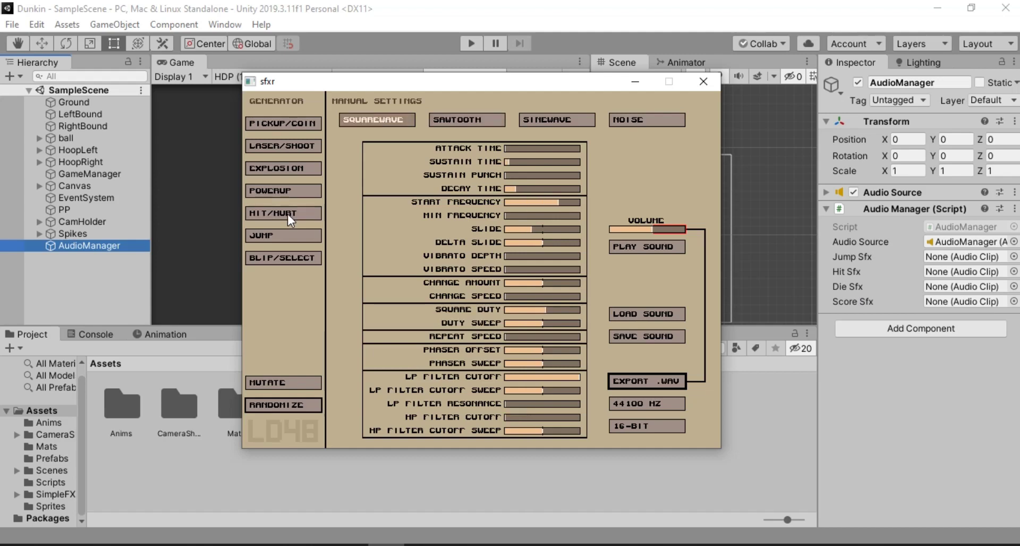
{"action": "left_click", "coordinate": [288, 215]}
{"action": "left_click", "coordinate": [288, 214]}
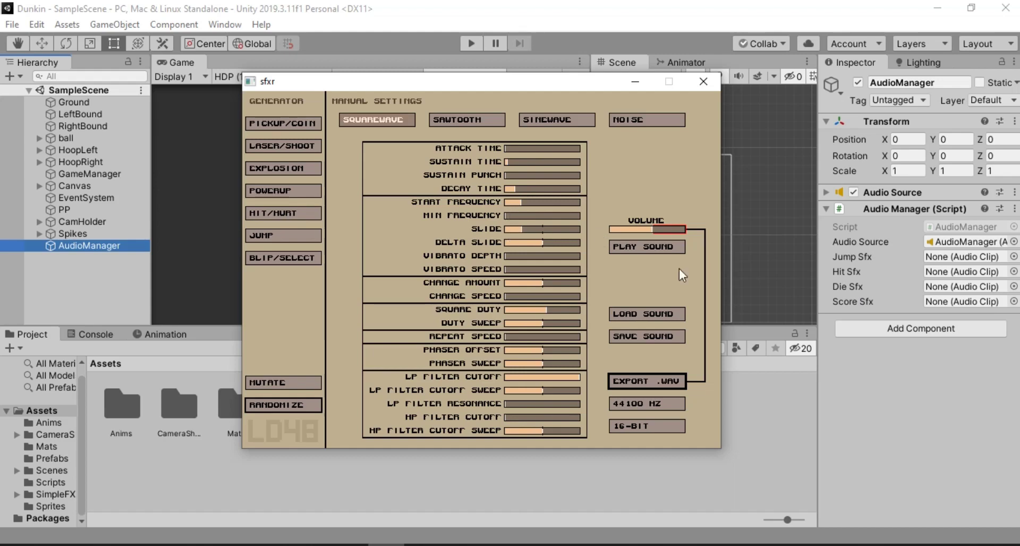
{"action": "left_click", "coordinate": [673, 372]}
Step: Generate EXPLOSION variations for dying and a PICKUP/COIN score sound, then minimize sfxr
{"action": "left_click", "coordinate": [285, 215]}
{"action": "left_click", "coordinate": [280, 169]}
{"action": "left_click", "coordinate": [278, 170]}
{"action": "left_click", "coordinate": [279, 170]}
{"action": "left_click", "coordinate": [278, 170]}
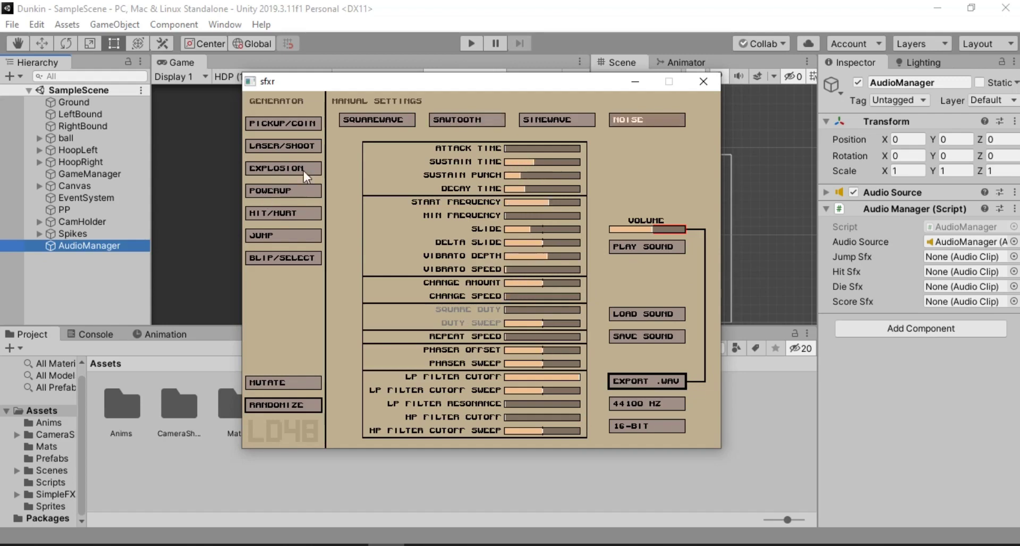
{"action": "left_click", "coordinate": [289, 168]}
{"action": "left_click", "coordinate": [288, 168]}
{"action": "left_click", "coordinate": [288, 168]}
{"action": "left_click", "coordinate": [288, 168]}
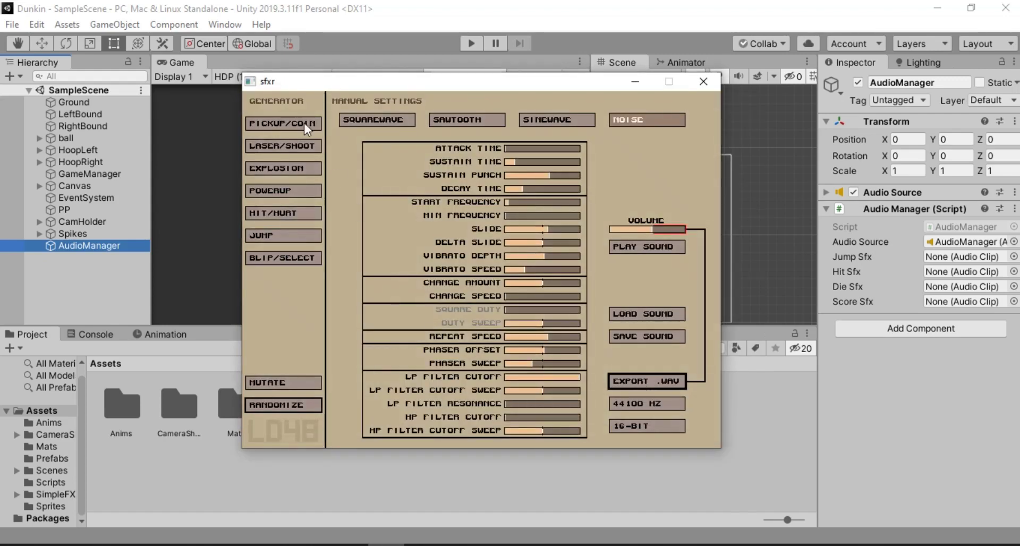
{"action": "left_click", "coordinate": [304, 124]}
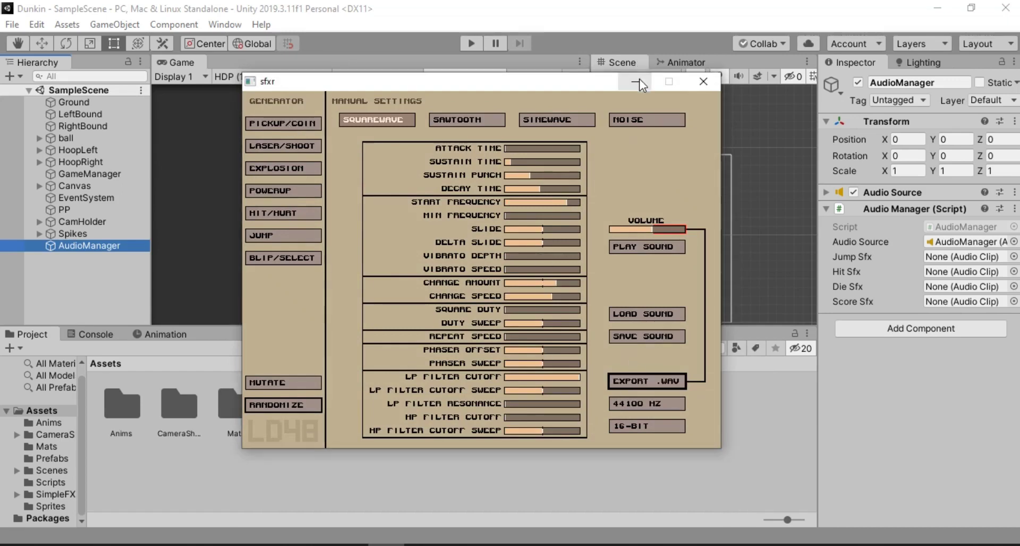
{"action": "left_click", "coordinate": [579, 459]}
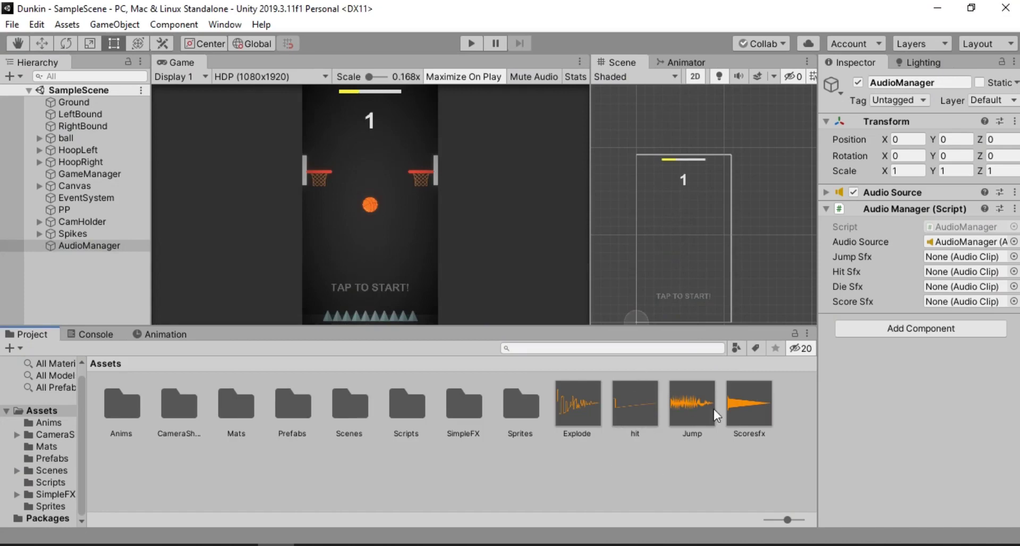
Step: Assign Jump to Jump Sfx, Scoresfx to Score Sfx, hit to Hit Sfx and Explode to Die Sfx
{"action": "left_click_drag", "start_coordinate": [692, 397], "coordinate": [936, 257]}
{"action": "left_click_drag", "start_coordinate": [749, 403], "coordinate": [936, 309]}
{"action": "left_click_drag", "start_coordinate": [633, 417], "coordinate": [954, 271]}
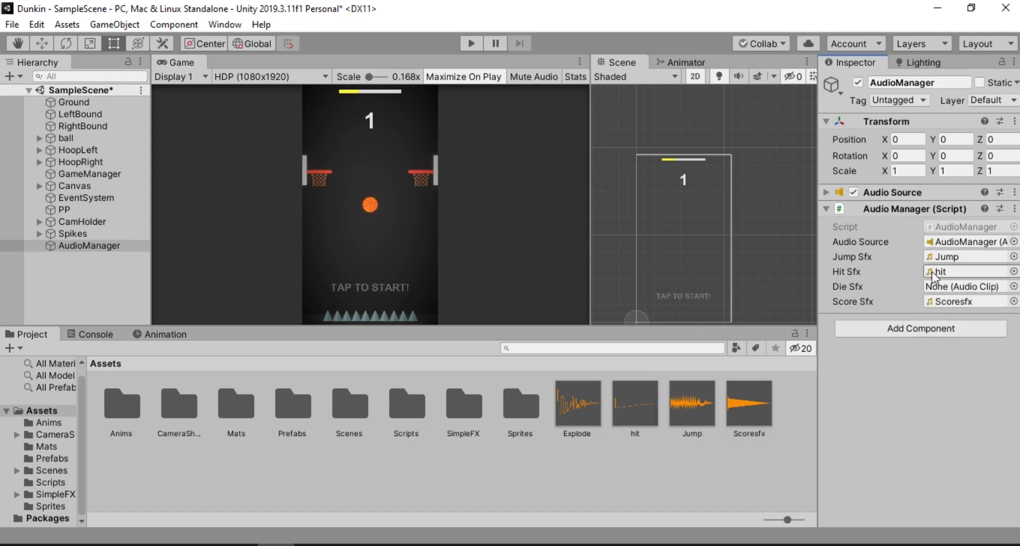
{"action": "left_click_drag", "start_coordinate": [599, 418], "coordinate": [952, 287]}
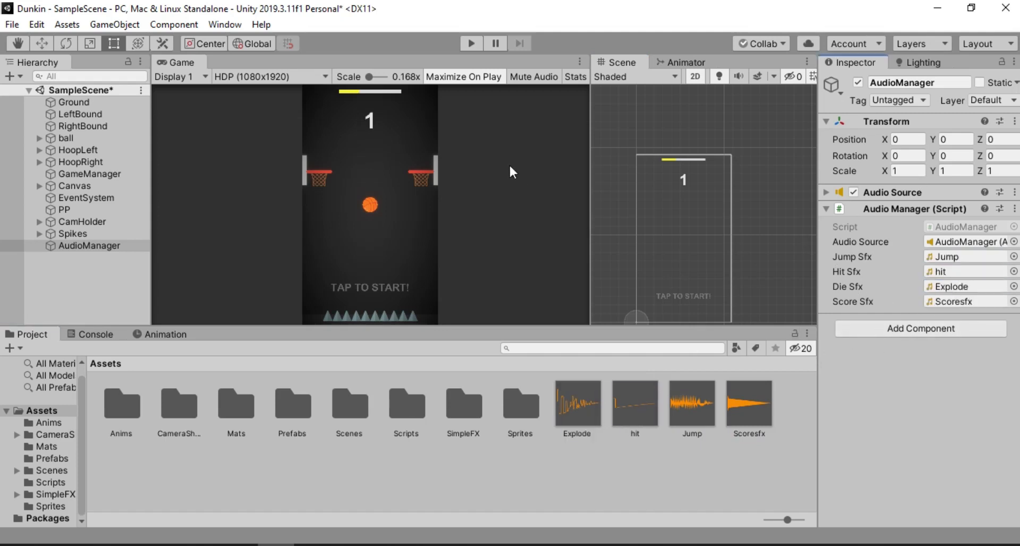
Step: Playtest Dunkin by jumping the ball through hoops and restarting a round, then stop Play mode
{"action": "left_click", "coordinate": [473, 43]}
{"action": "key", "text": "space"}
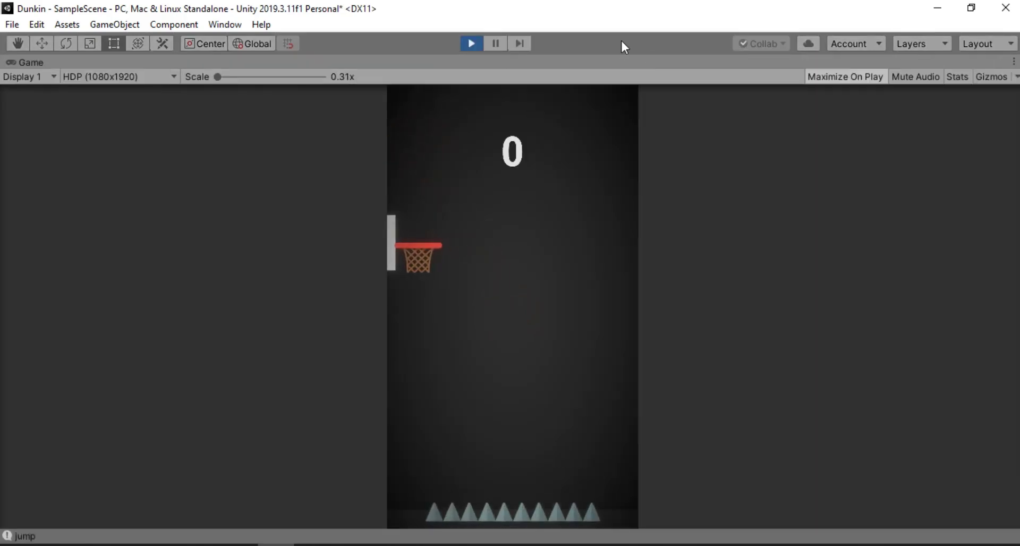
{"action": "key", "text": "space"}
{"action": "key", "text": "space"}
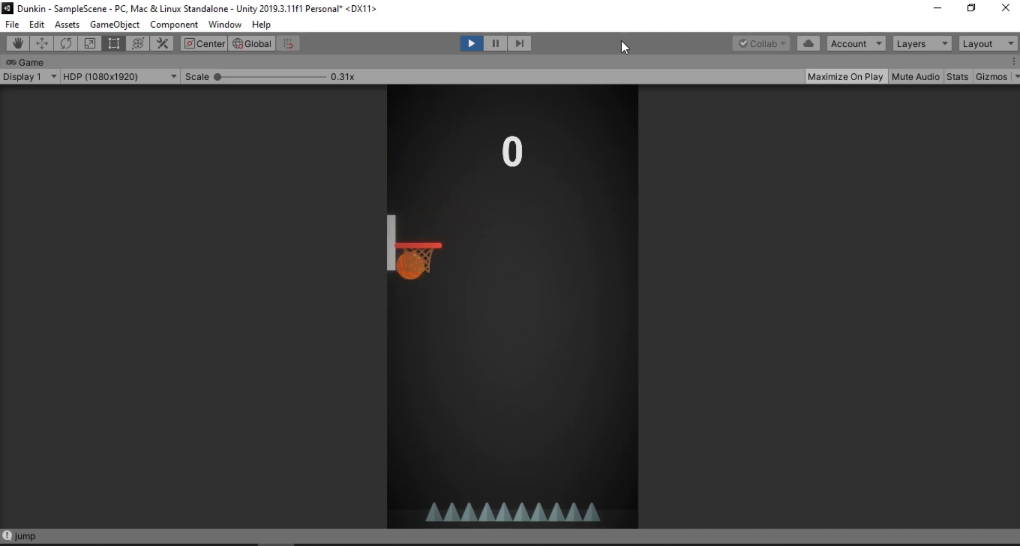
{"action": "key", "text": "space"}
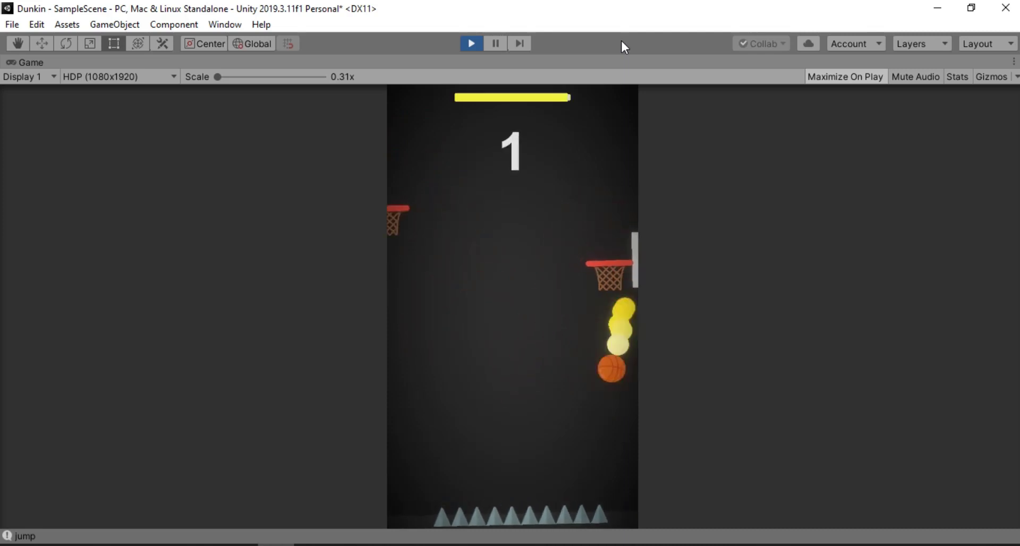
{"action": "key", "text": "space"}
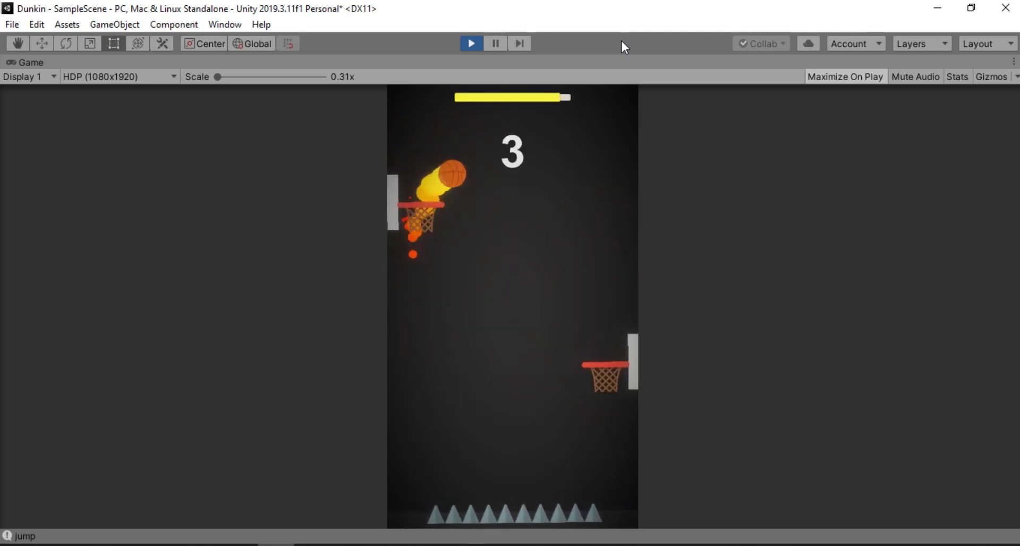
{"action": "key", "text": "space"}
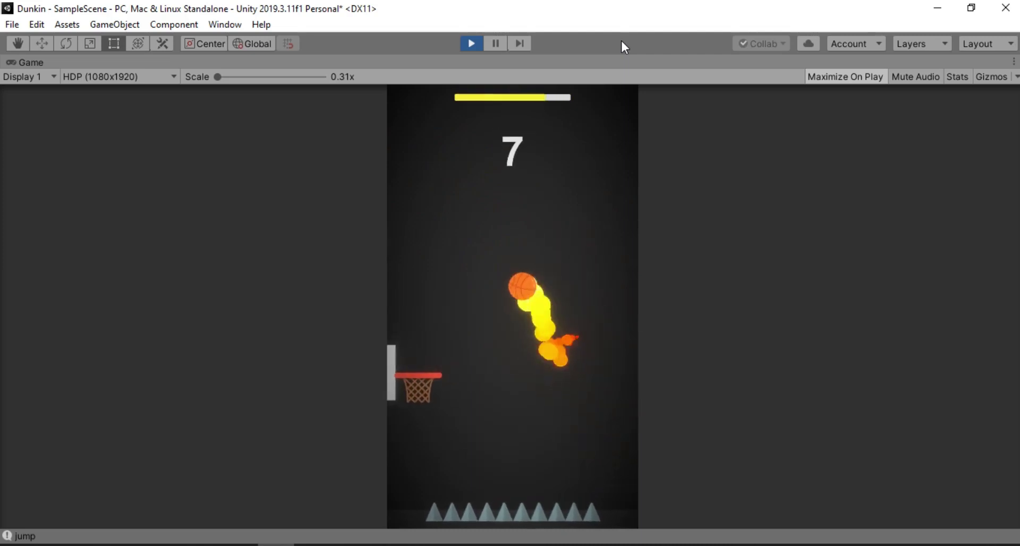
{"action": "key", "text": "space"}
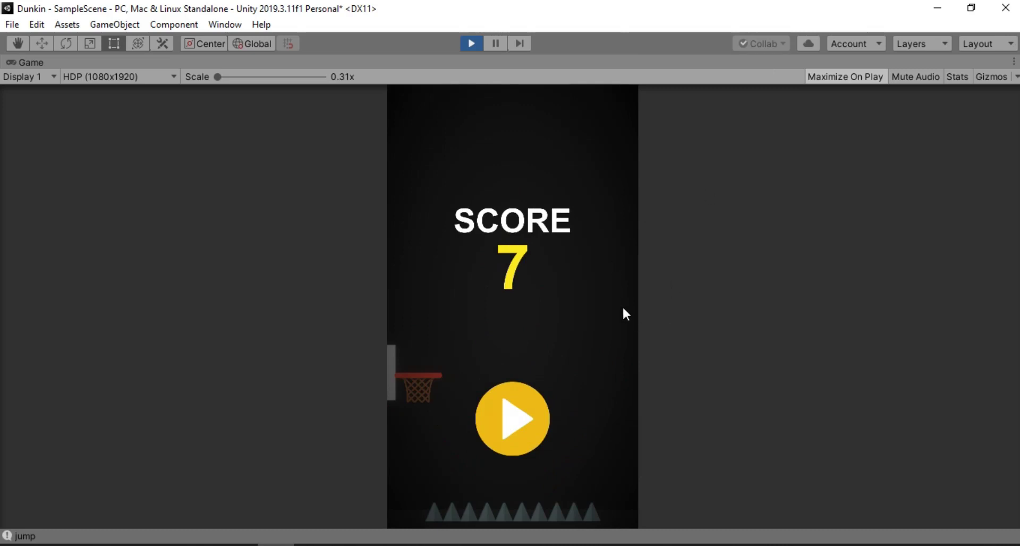
{"action": "left_click", "coordinate": [508, 426]}
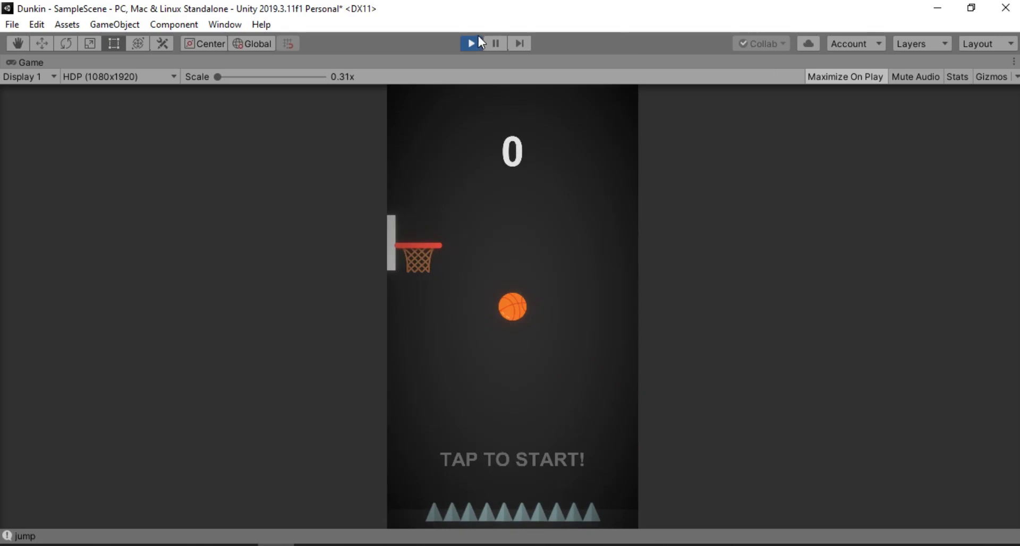
{"action": "left_click", "coordinate": [474, 43]}
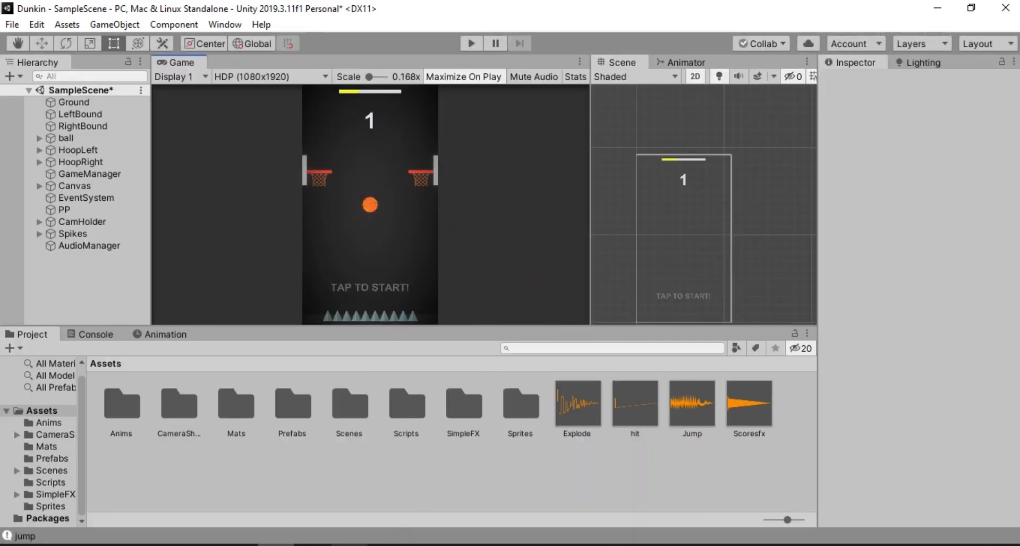
Step: Bring up sfxr, close it, and open the Downloads\Bfxr_WIN folder in File Explorer
{"action": "left_click", "coordinate": [386, 544]}
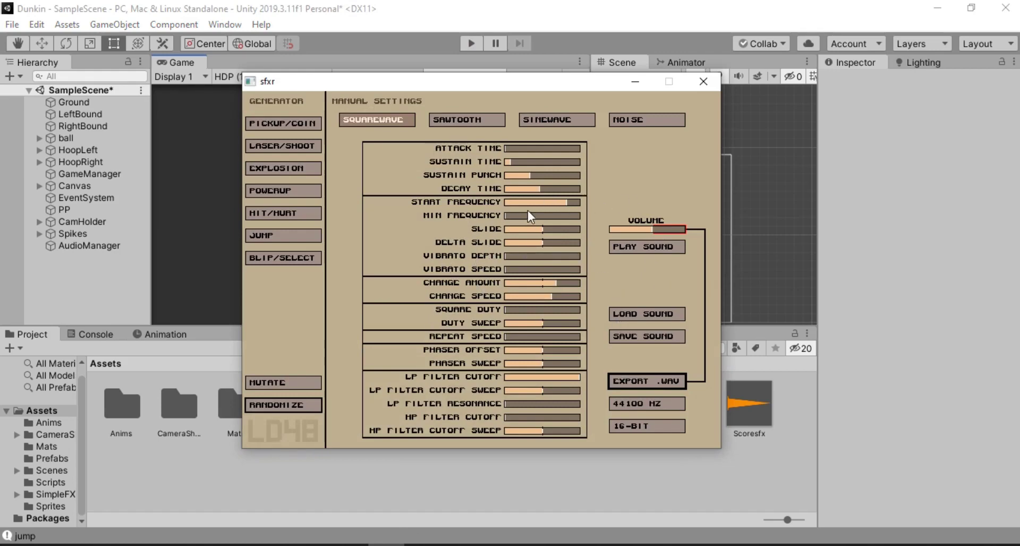
{"action": "left_click", "coordinate": [709, 86]}
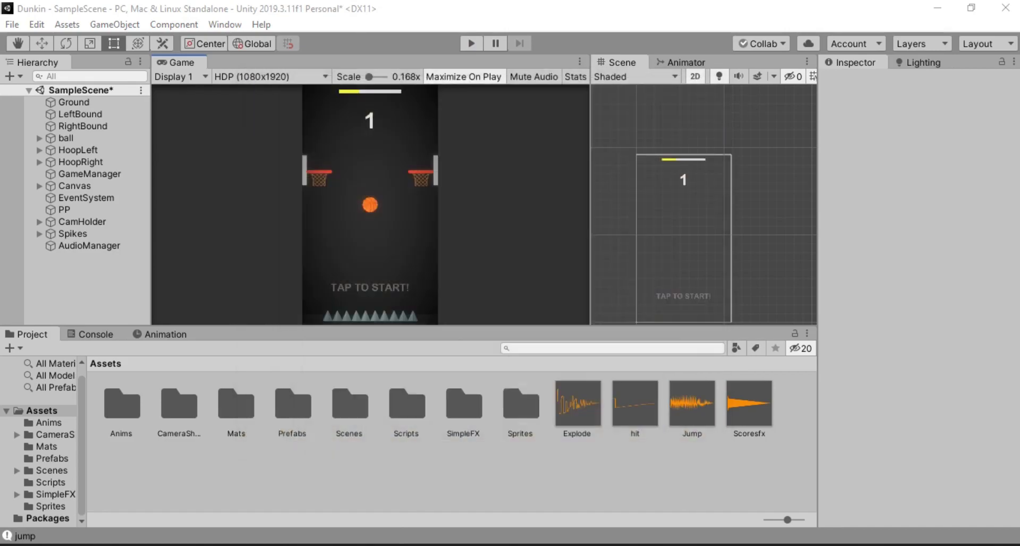
{"action": "left_click", "coordinate": [164, 542]}
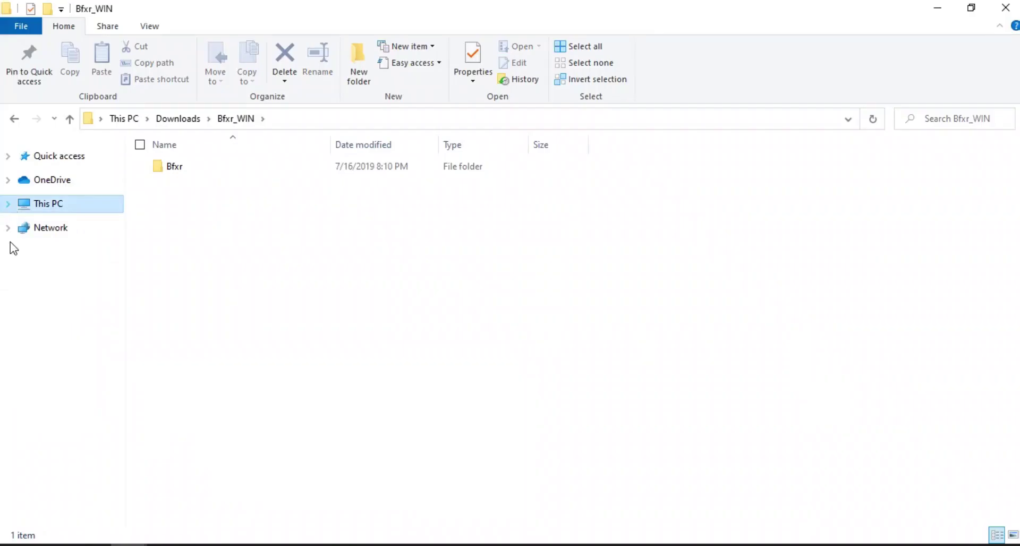
Step: Open the Bfxr folder and launch Bfxr.exe
{"action": "double_click", "coordinate": [204, 169]}
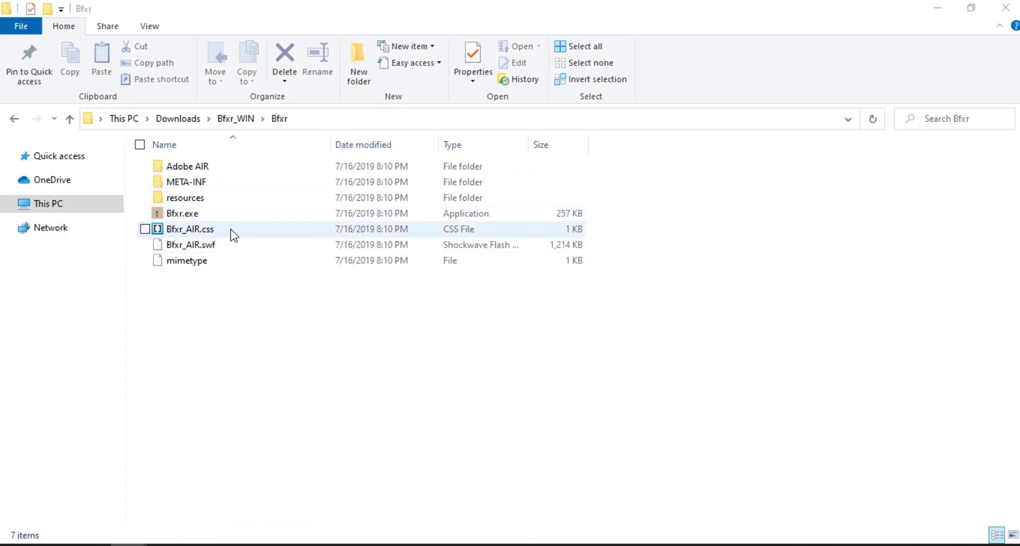
{"action": "left_click", "coordinate": [218, 217]}
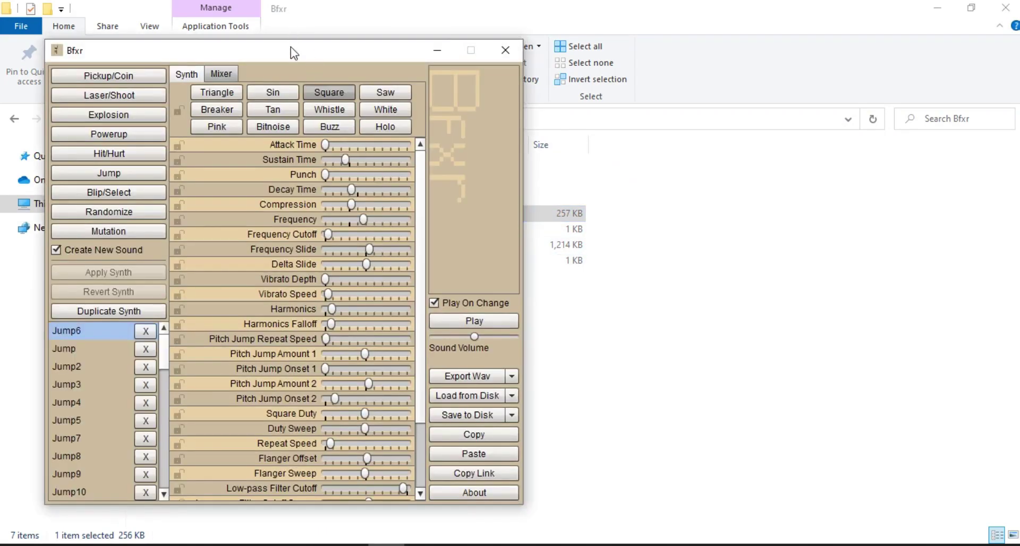
Step: Move the Bfxr window aside and generate four explosion sounds, Explosion3 to Explosion6
{"action": "left_click_drag", "start_coordinate": [291, 47], "coordinate": [471, 50]}
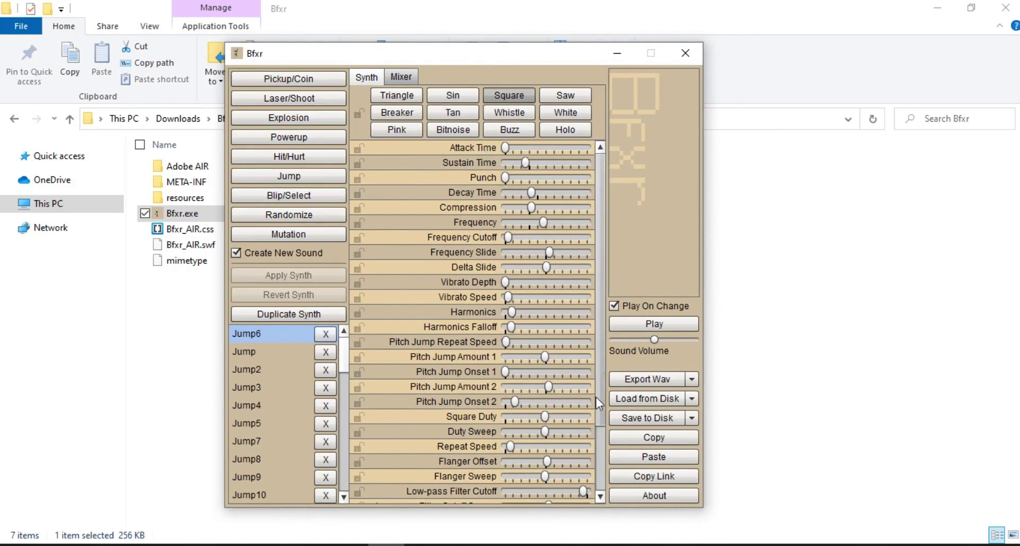
{"action": "left_click_drag", "start_coordinate": [597, 416], "coordinate": [598, 385]}
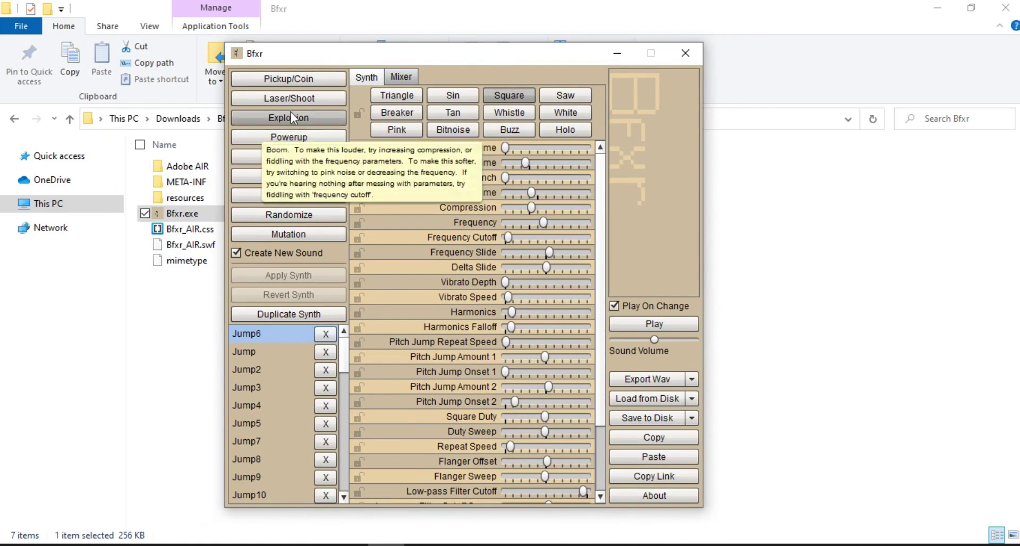
{"action": "left_click", "coordinate": [281, 119]}
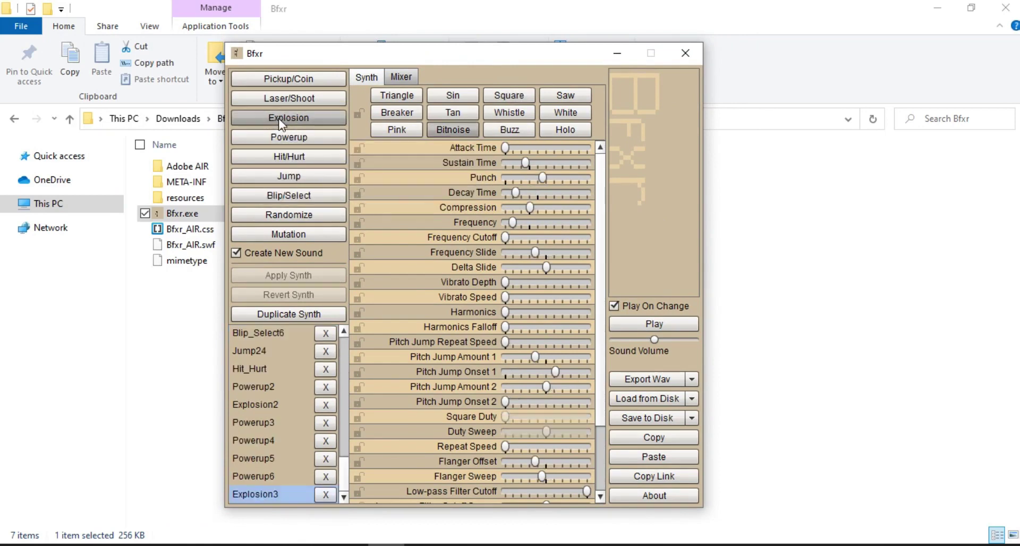
{"action": "left_click", "coordinate": [281, 120]}
{"action": "left_click", "coordinate": [281, 119]}
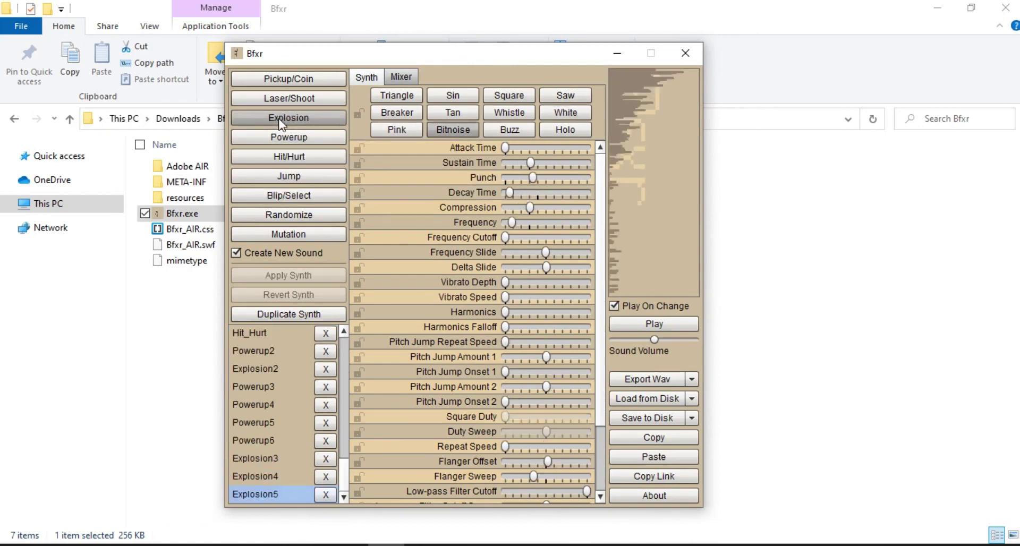
{"action": "left_click", "coordinate": [281, 120]}
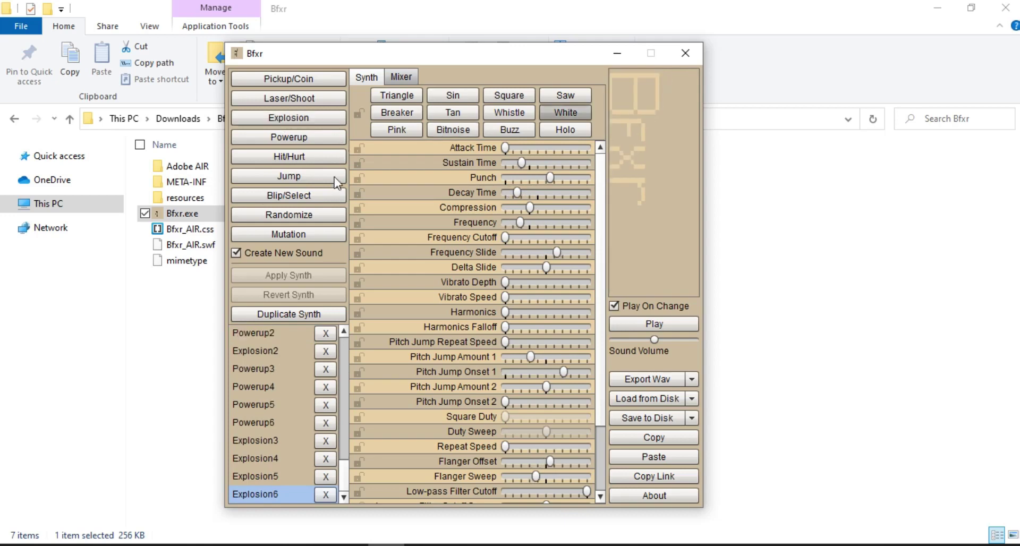
Step: Generate three laser shots (Laser_Shoot2–4) and one coin pickup, Pickup_Coin2
{"action": "left_click", "coordinate": [299, 95]}
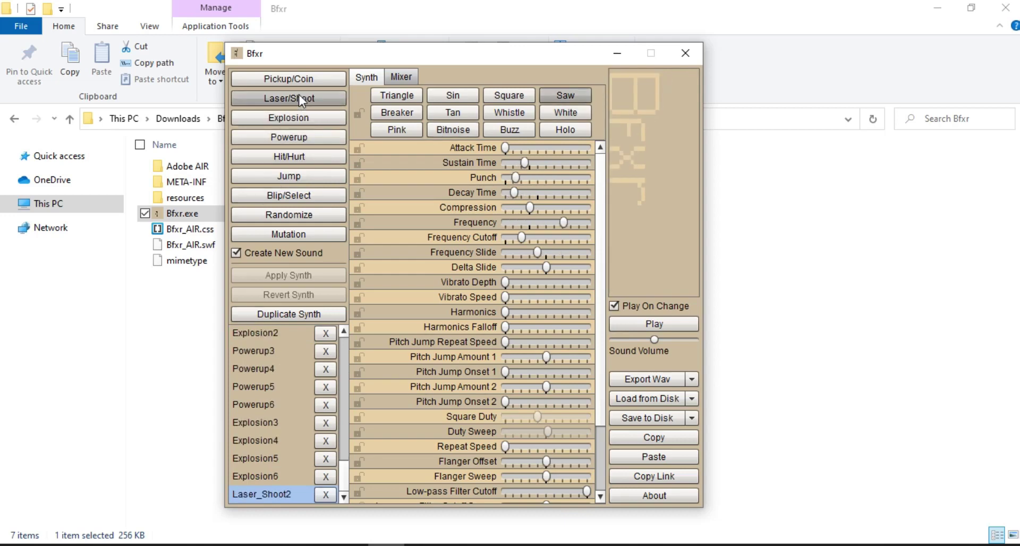
{"action": "left_click", "coordinate": [298, 95]}
{"action": "left_click", "coordinate": [299, 94]}
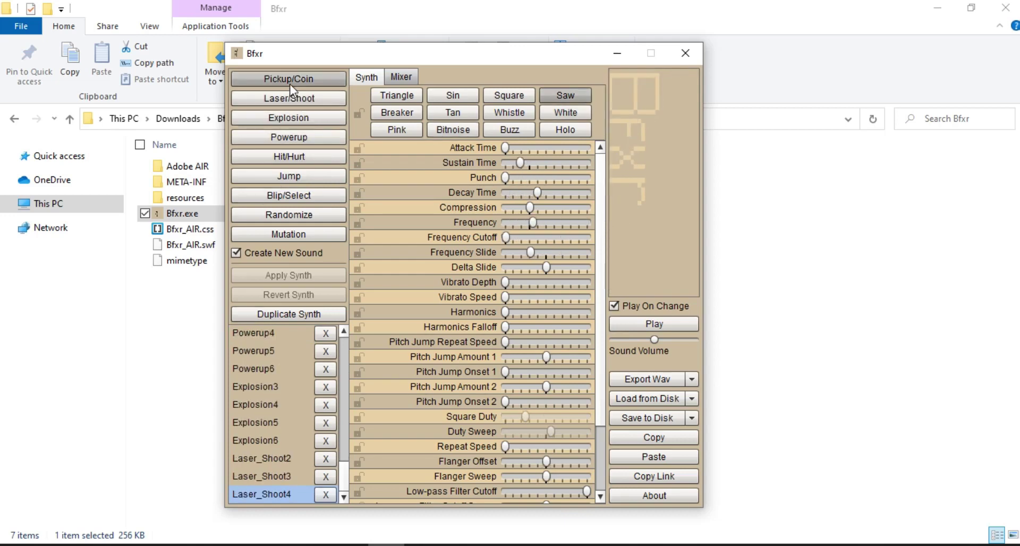
{"action": "left_click", "coordinate": [289, 84]}
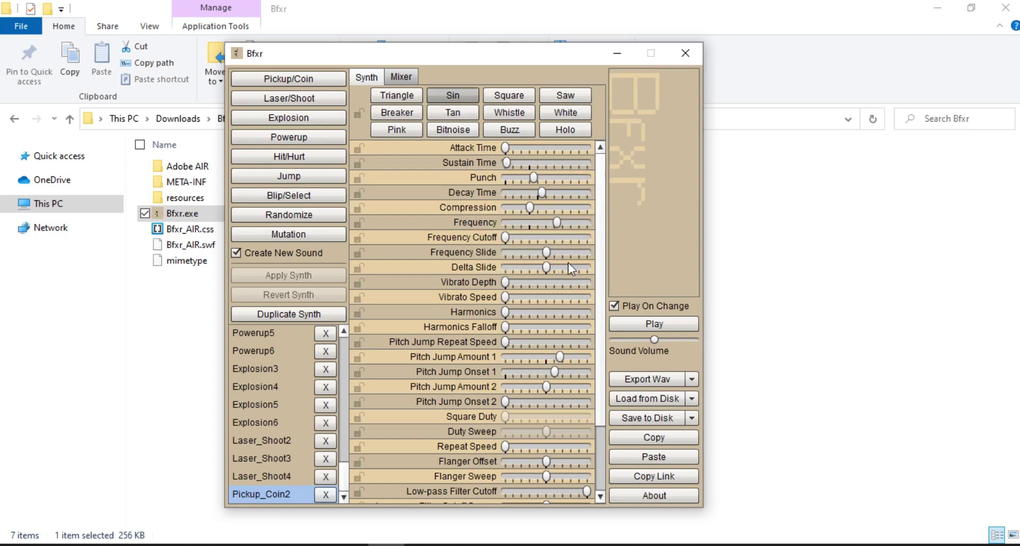
Step: Try every waveform on the coin sound, from Triangle and Sin through Buzz to Holo
{"action": "left_click", "coordinate": [393, 97]}
{"action": "left_click", "coordinate": [444, 94]}
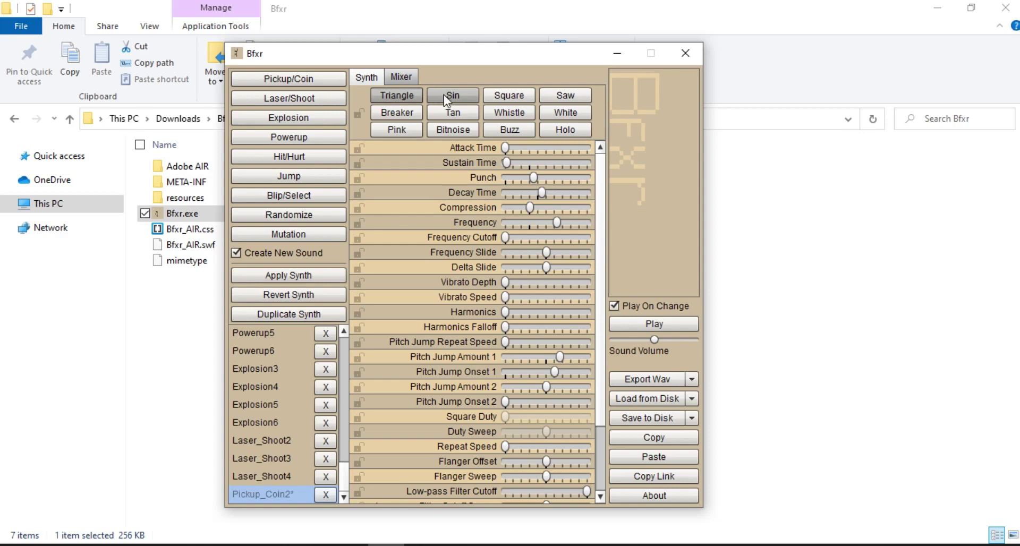
{"action": "left_click", "coordinate": [505, 98]}
{"action": "left_click", "coordinate": [564, 97]}
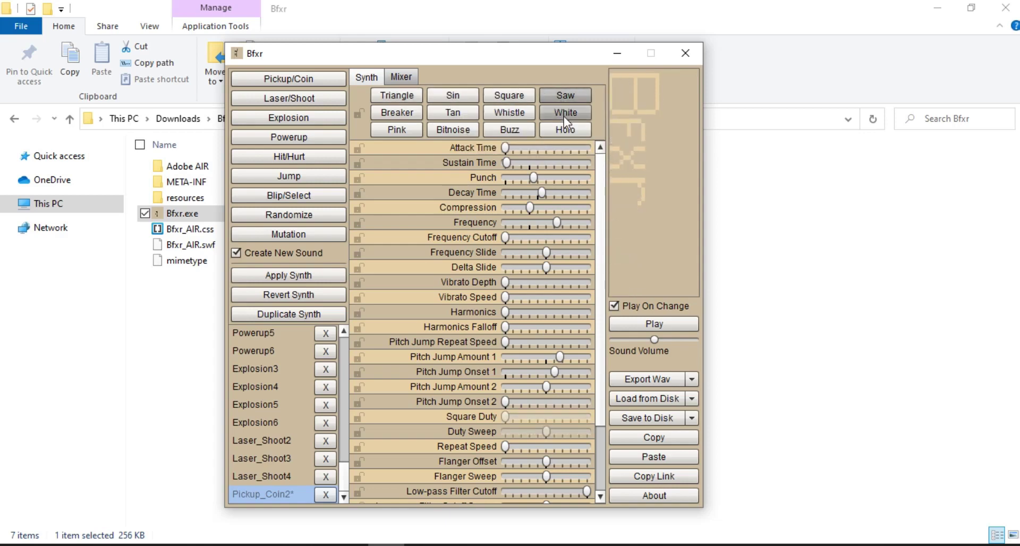
{"action": "left_click", "coordinate": [563, 115]}
{"action": "left_click", "coordinate": [517, 115]}
{"action": "left_click", "coordinate": [466, 116]}
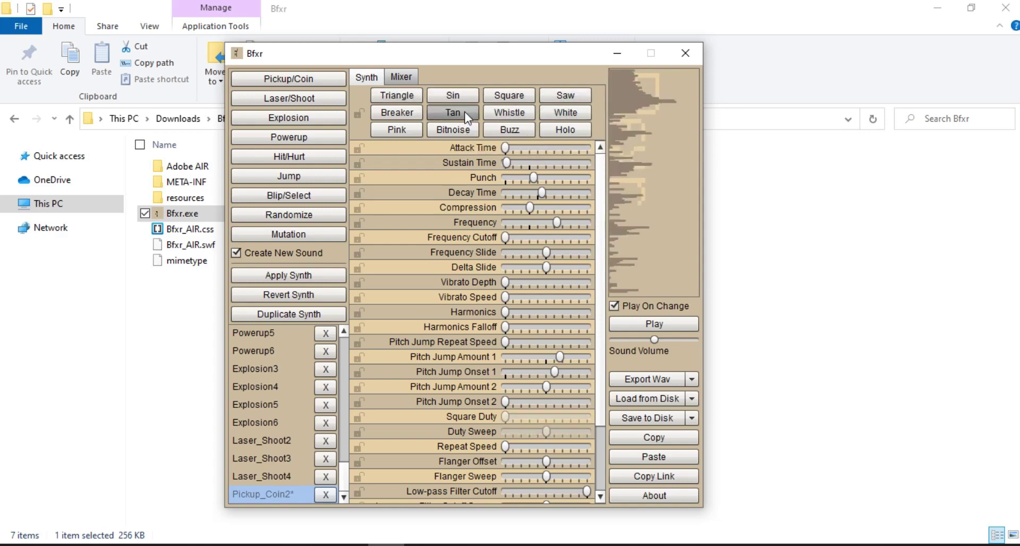
{"action": "left_click", "coordinate": [397, 112]}
{"action": "left_click", "coordinate": [404, 128]}
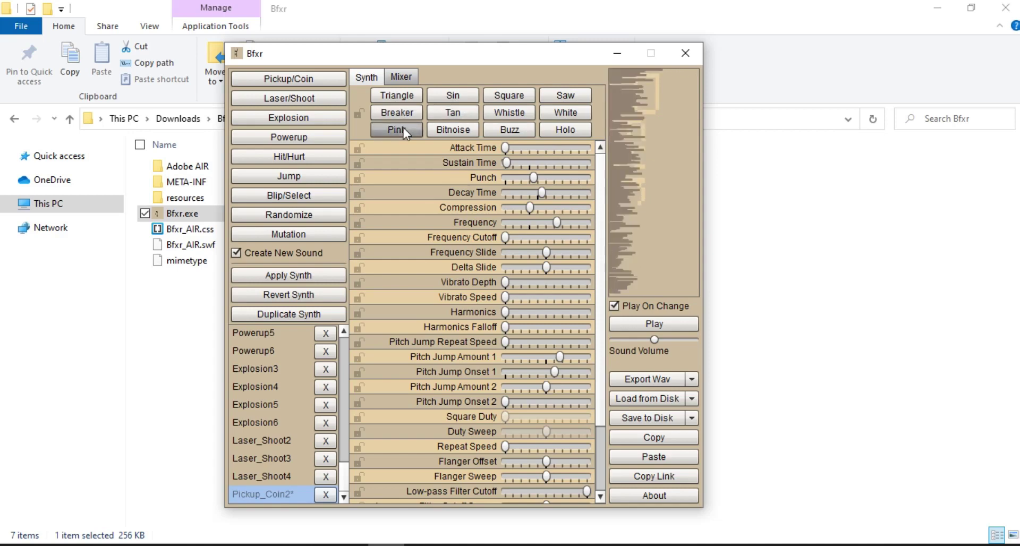
{"action": "left_click", "coordinate": [461, 129]}
{"action": "left_click", "coordinate": [503, 130]}
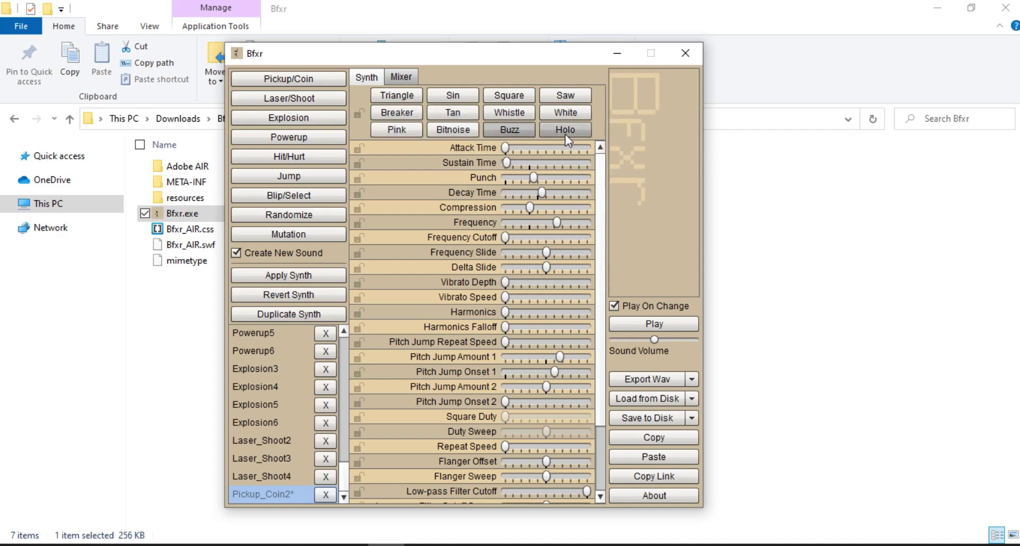
{"action": "left_click", "coordinate": [565, 134]}
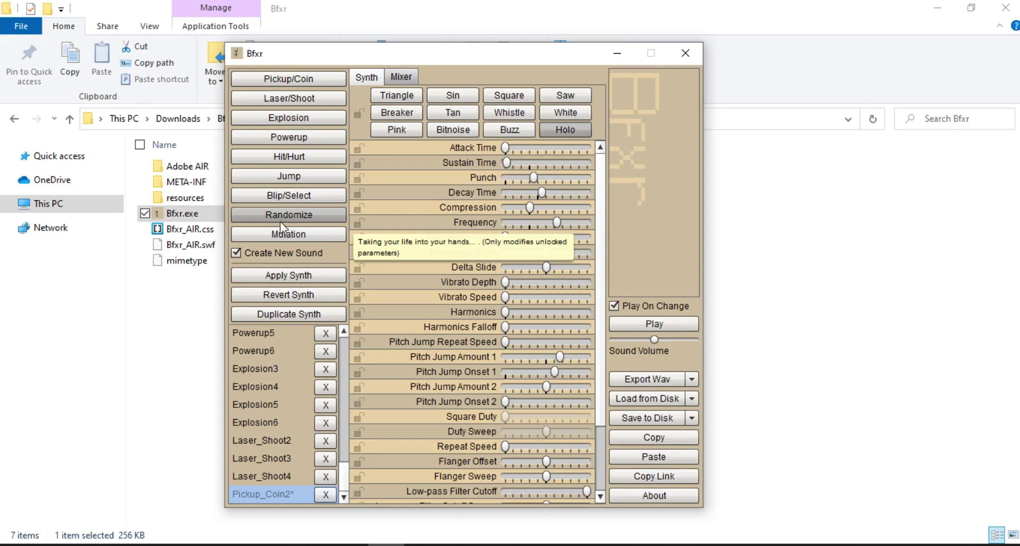
Step: Add mutated variants Pickup_Coin3–6, then quit Bfxr up to the unapplied-changes warning
{"action": "left_click", "coordinate": [281, 235]}
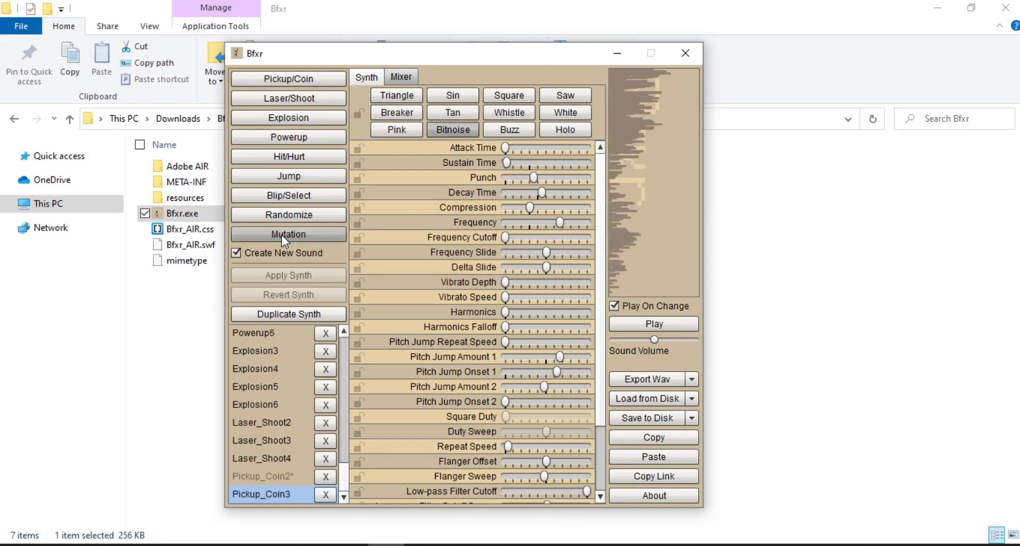
{"action": "left_click", "coordinate": [282, 234]}
{"action": "left_click", "coordinate": [281, 235]}
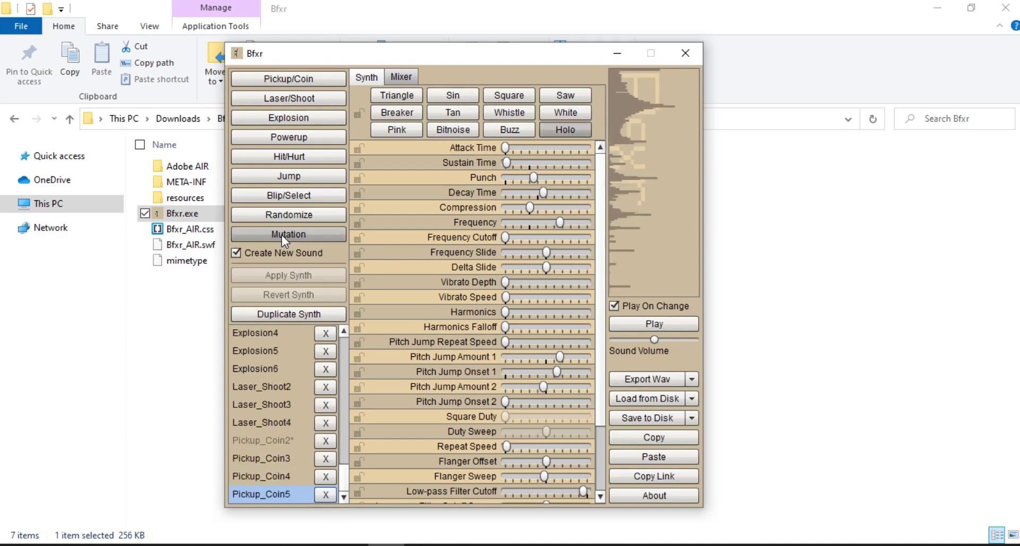
{"action": "left_click", "coordinate": [282, 235]}
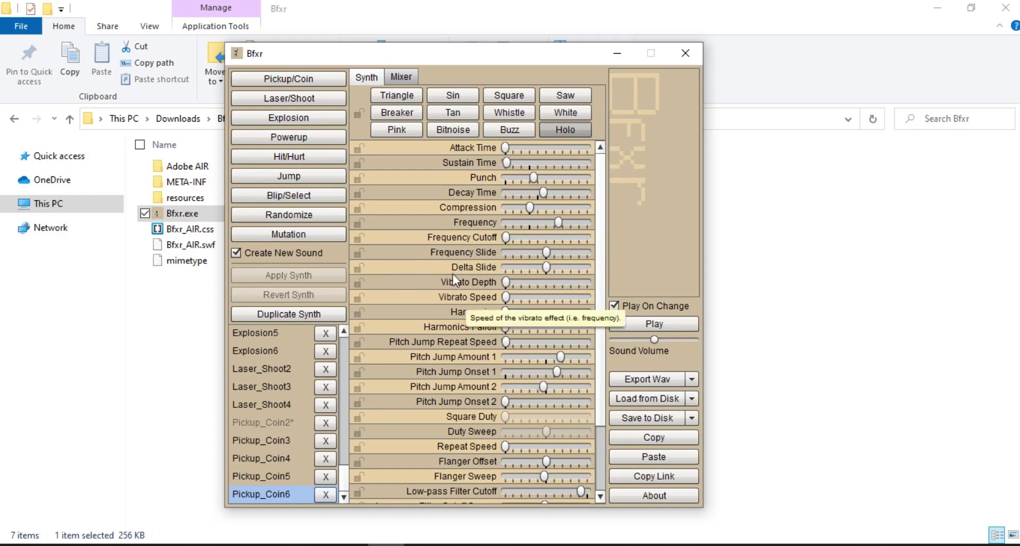
{"action": "mouse_move", "coordinate": [455, 194]}
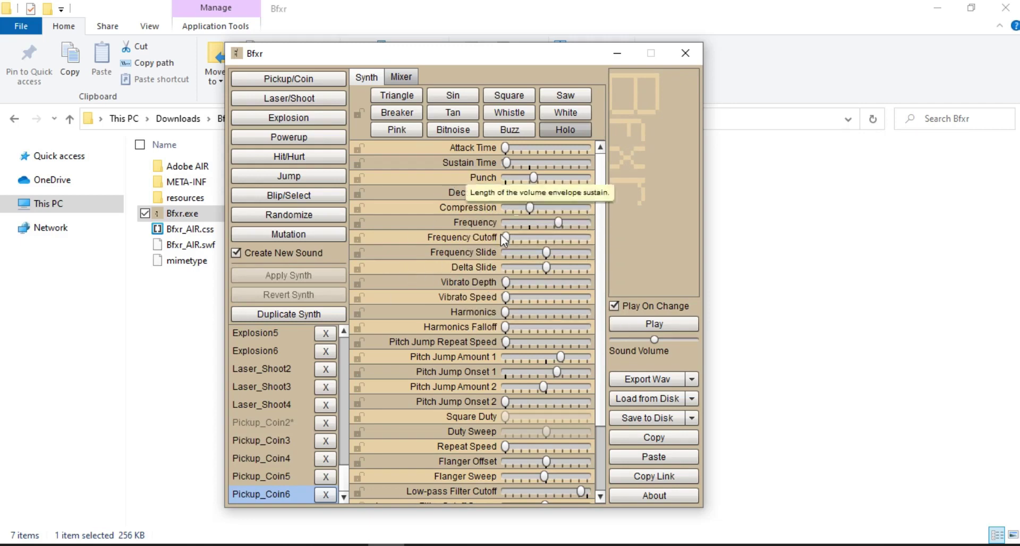
{"action": "left_click", "coordinate": [681, 55]}
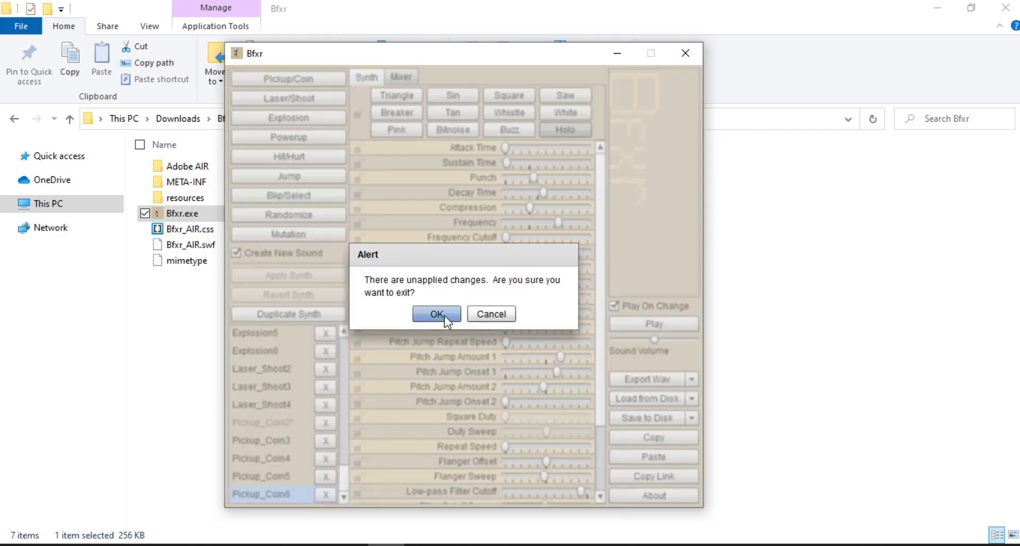